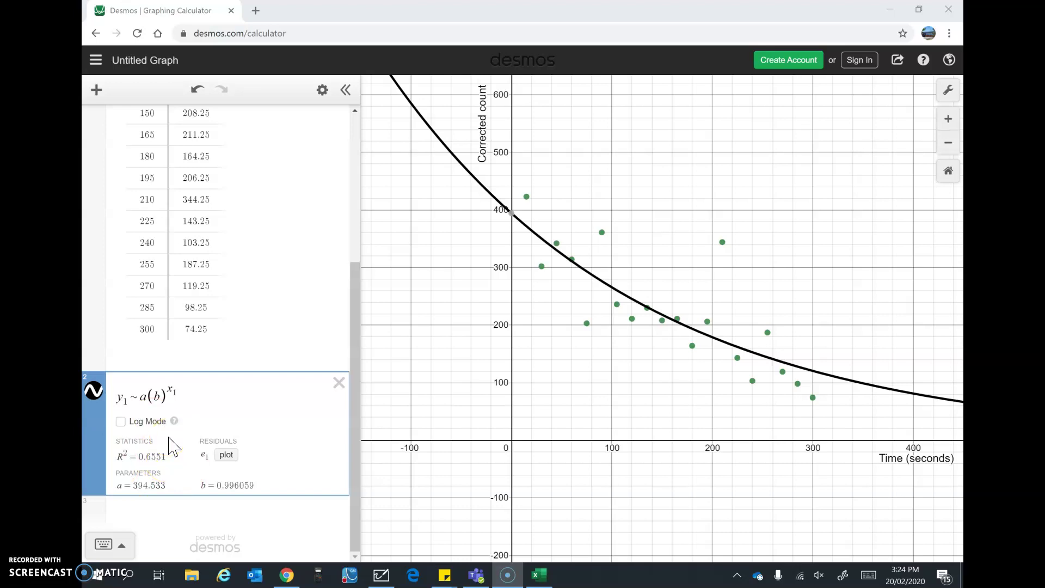
Open a new Chrome tab with a blank Desmos graphing calculator from desmos.com/calculator.
click(173, 446)
scroll(173, 446, up, 5)
scroll(173, 446, up, 1)
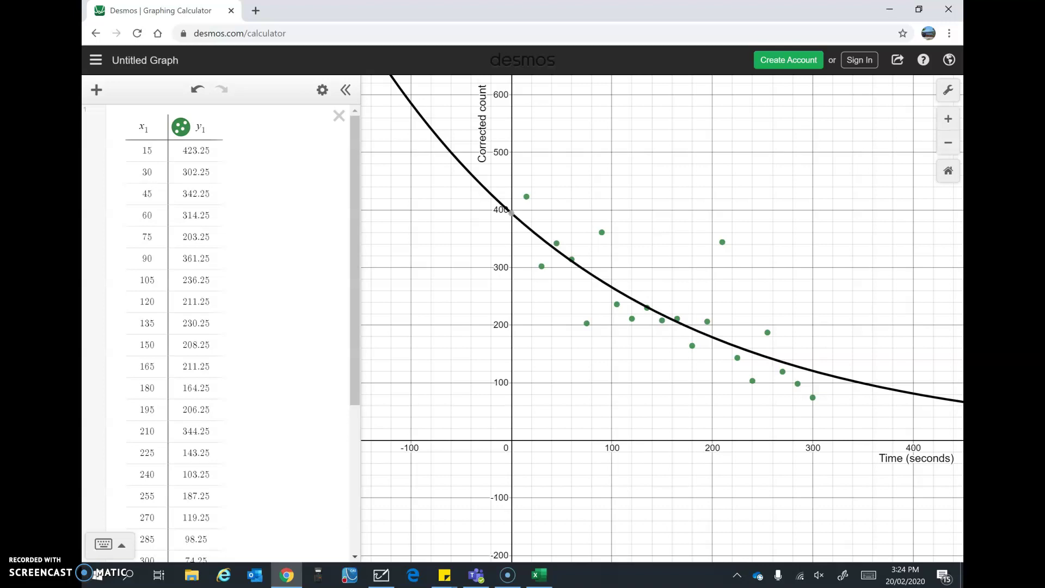
click(254, 11)
text(desmos.com/calculator)
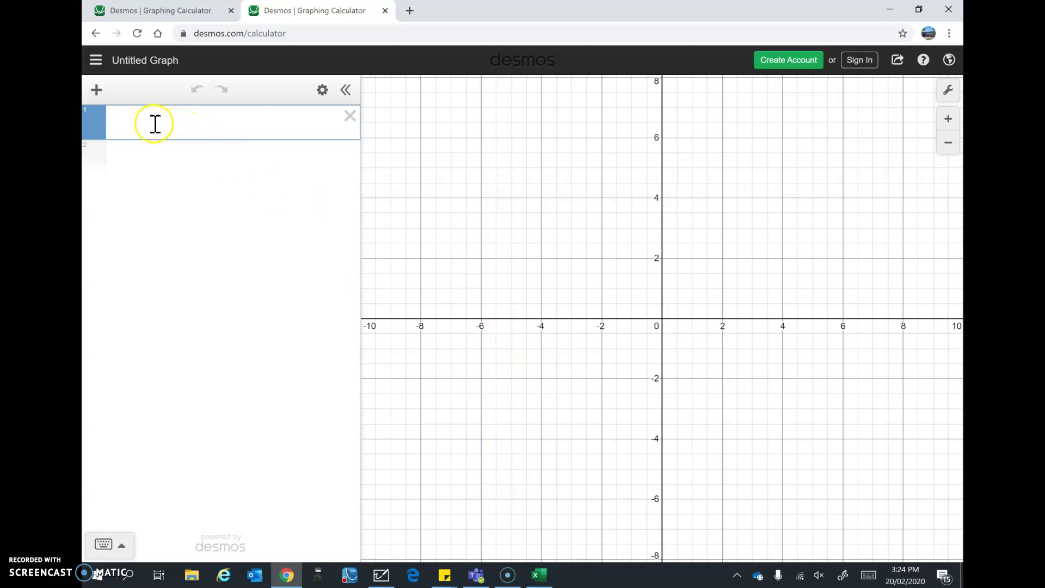
click(97, 90)
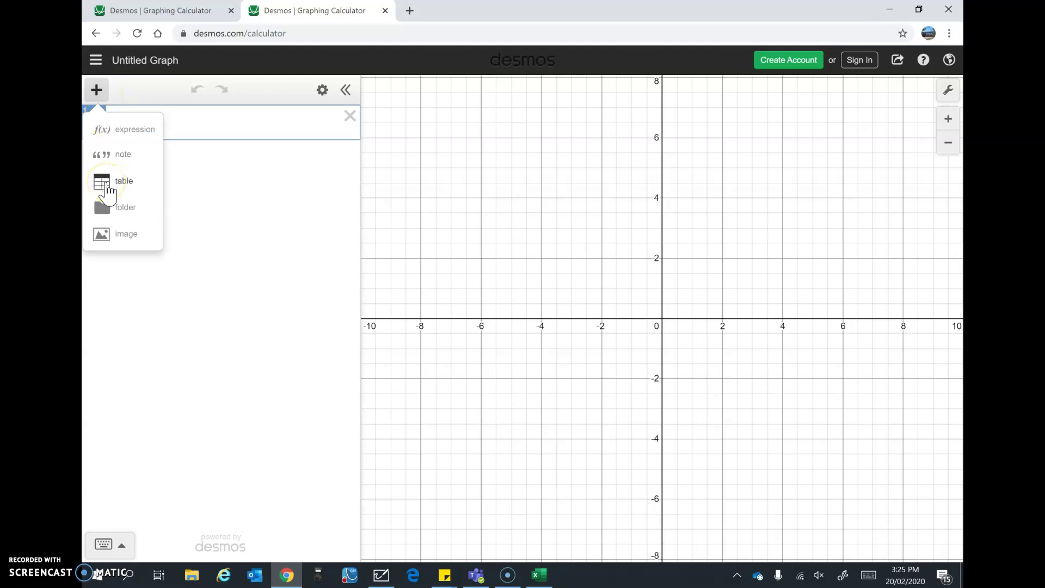
click(108, 184)
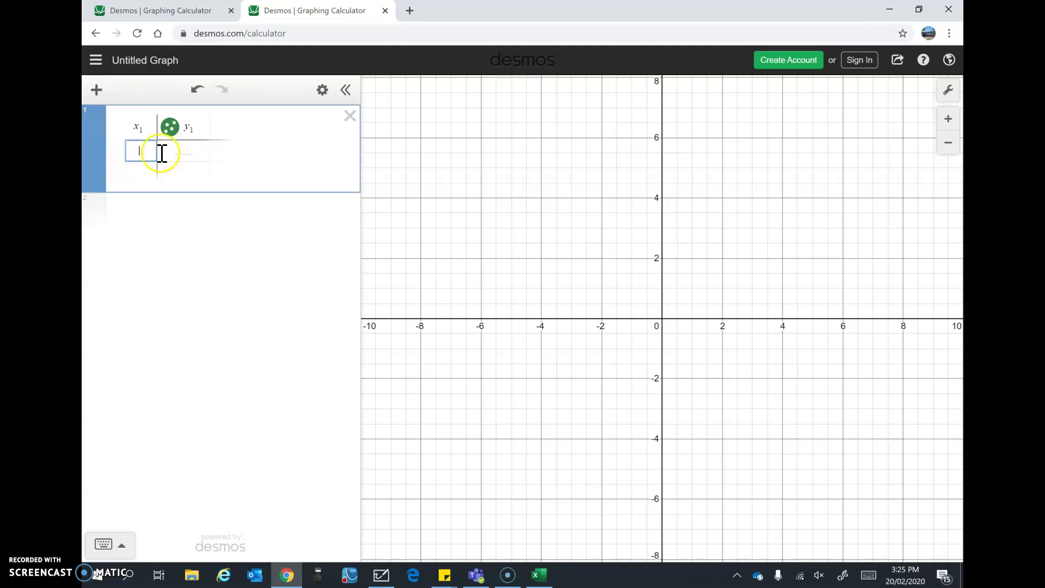
click(351, 119)
click(138, 122)
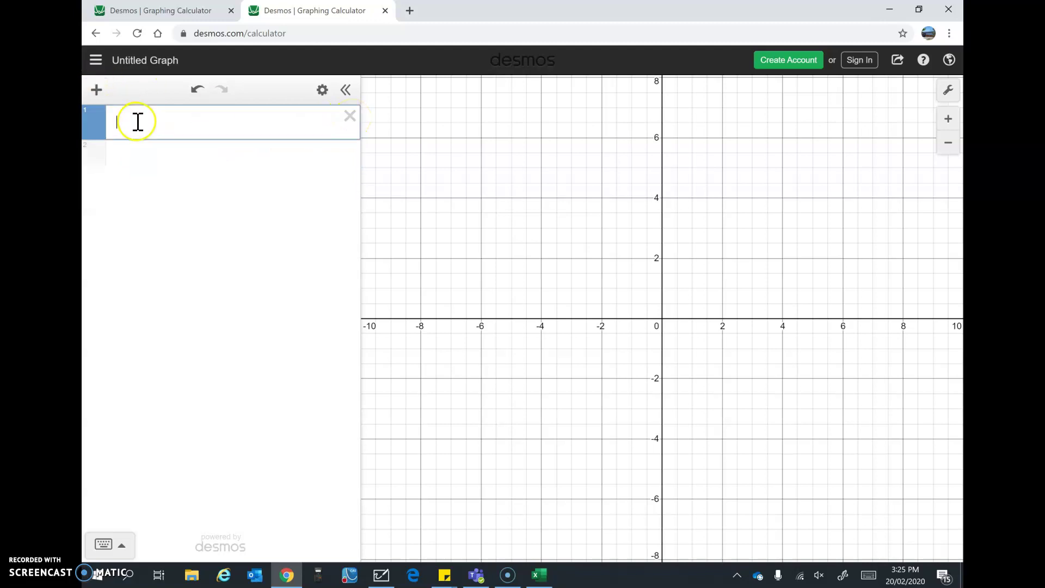
click(539, 575)
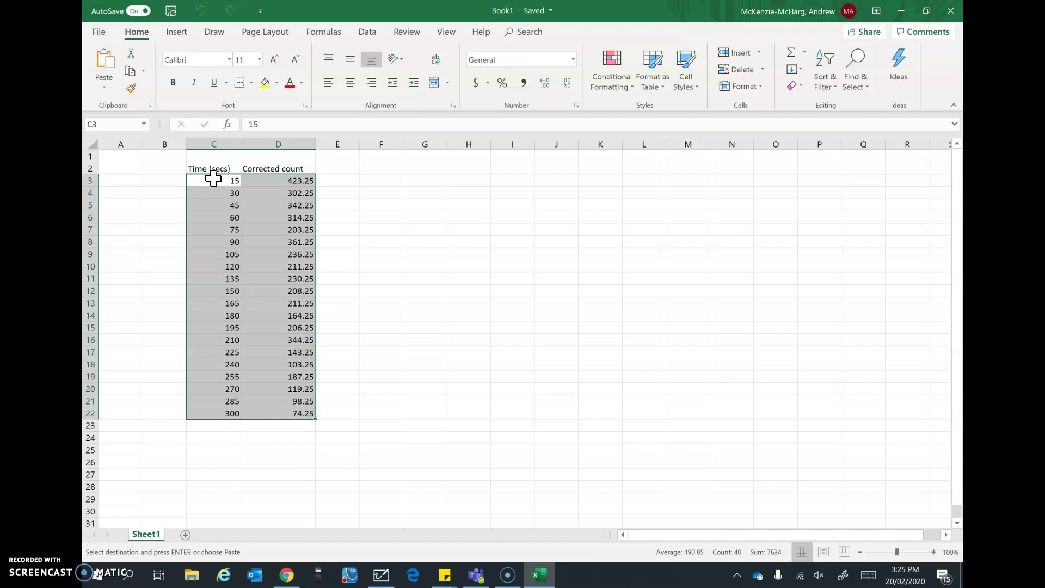
Copy the Excel time and corrected count range C3:D22, then switch back to Desmos.
click(216, 184)
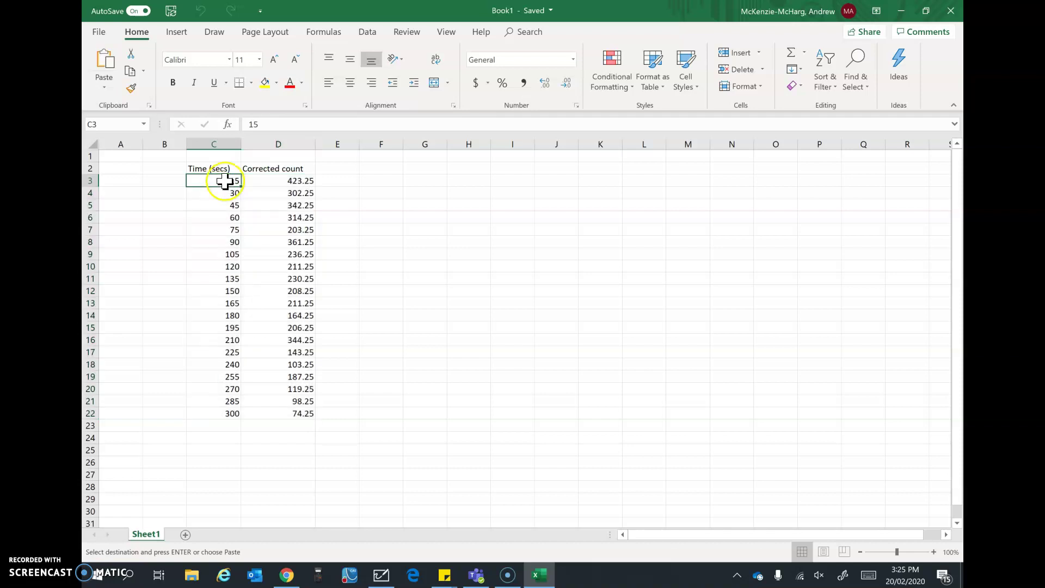
drag(240, 185, 277, 409)
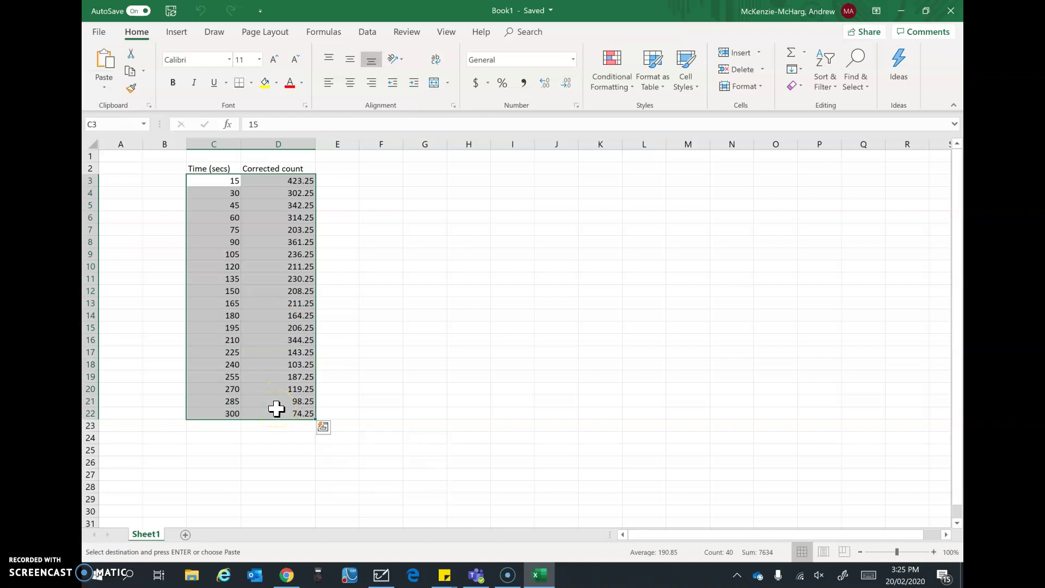
key(ctrl+q)
right_click(262, 354)
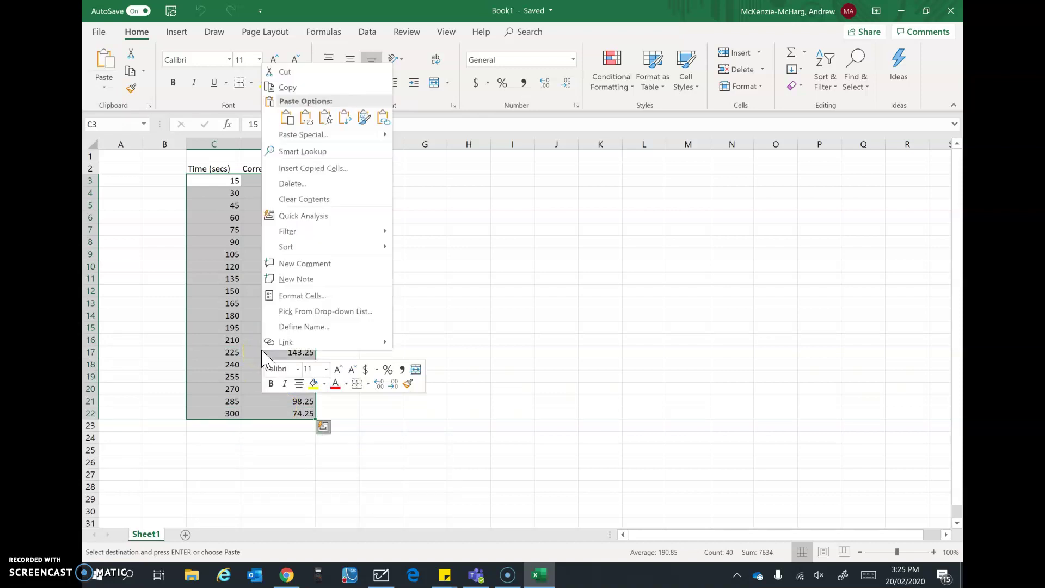
click(291, 89)
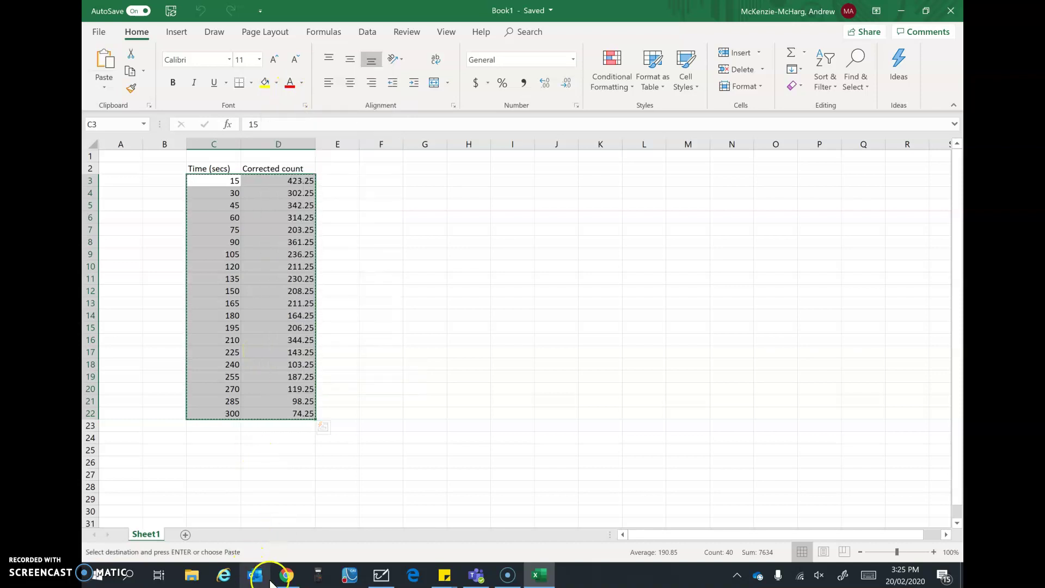
click(287, 574)
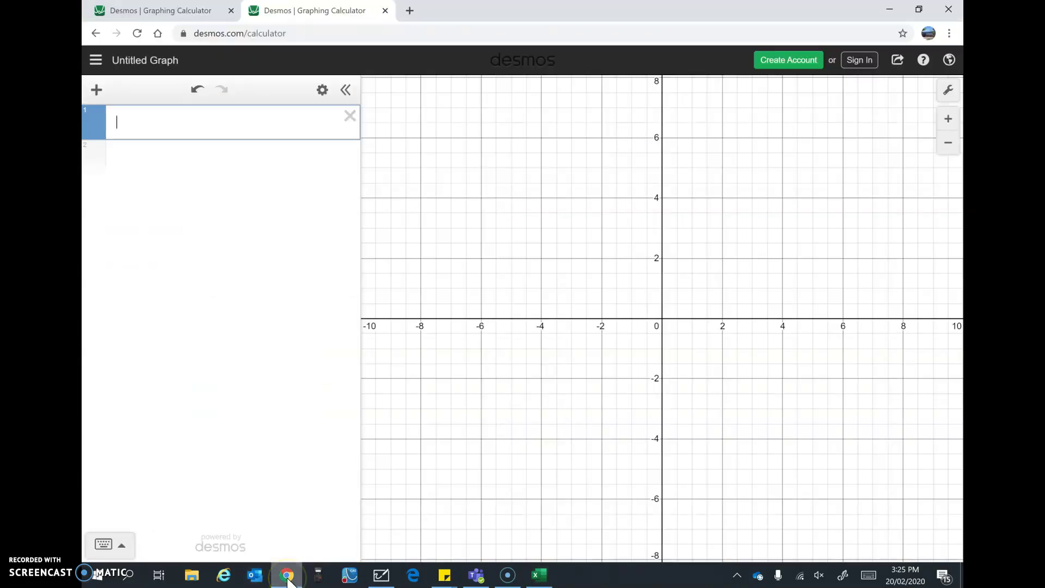
Paste the copied data into expression line 1 as an x1/y1 table of 20 points.
click(135, 122)
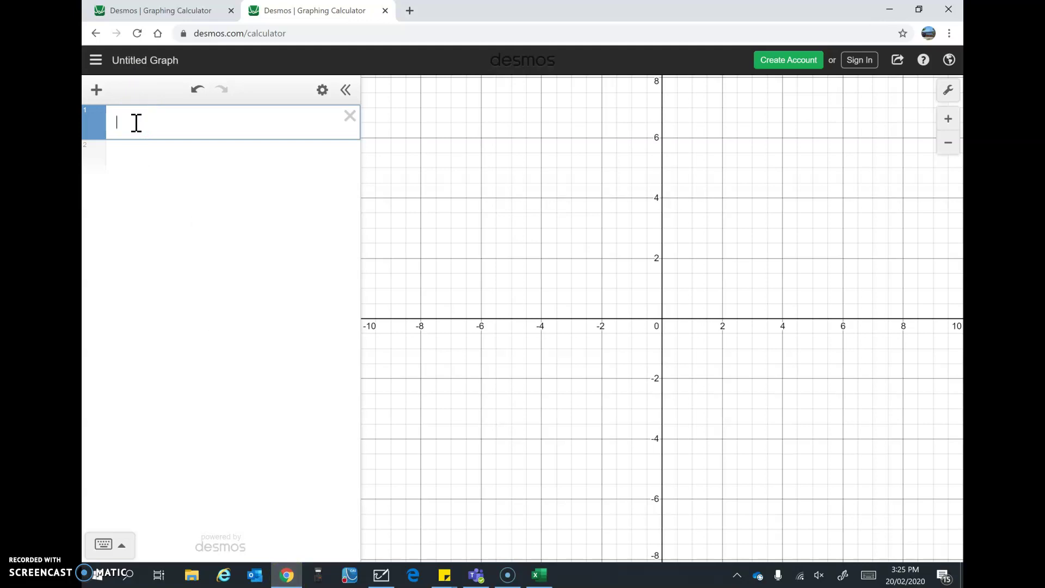
key(ctrl+v)
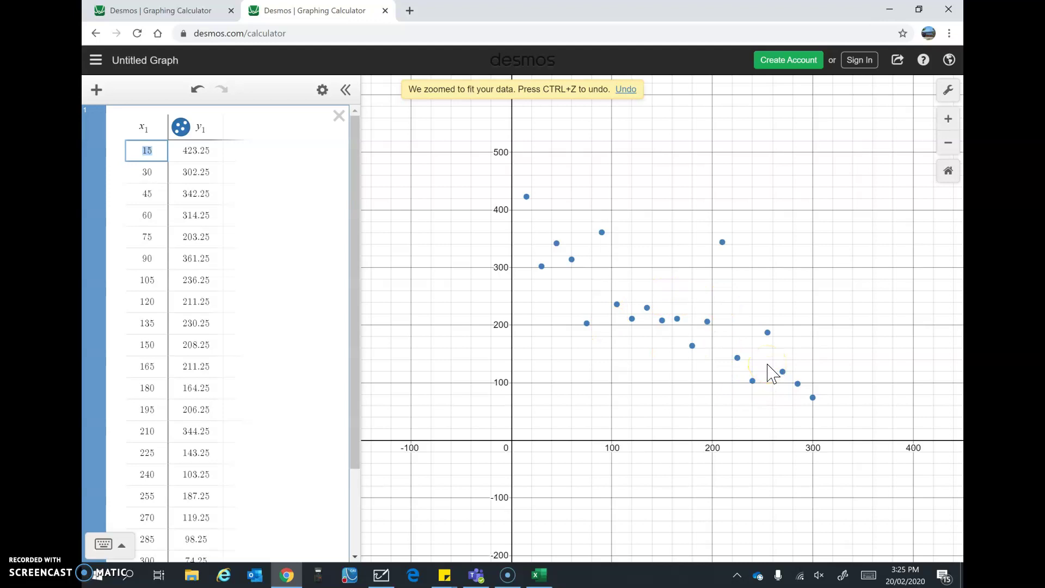
In Graph Settings, set the X-Axis label 'Time (seconds)' and Y-Axis label 'Corrected count'.
click(948, 92)
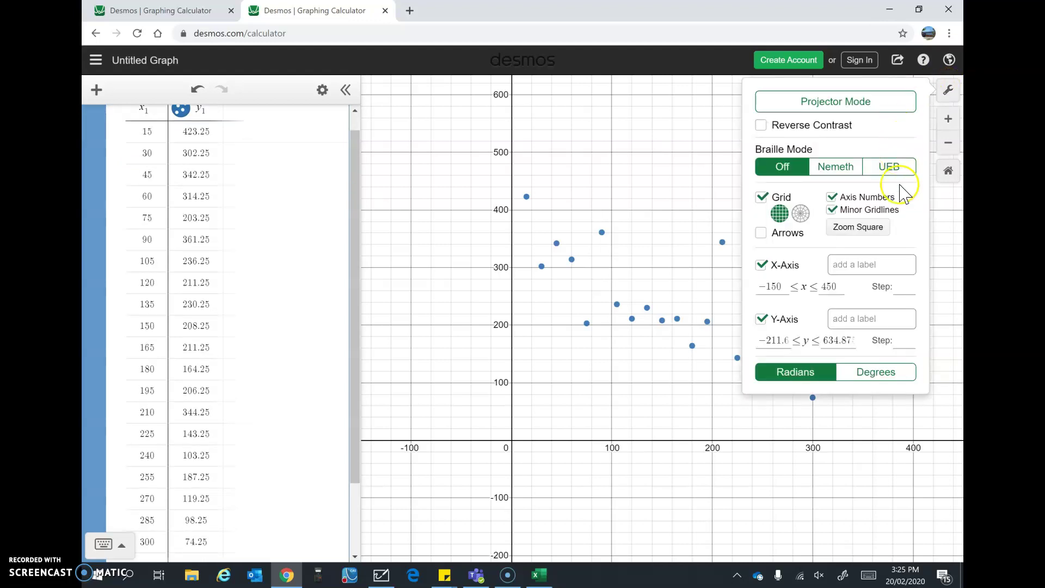
click(867, 273)
text(Time)
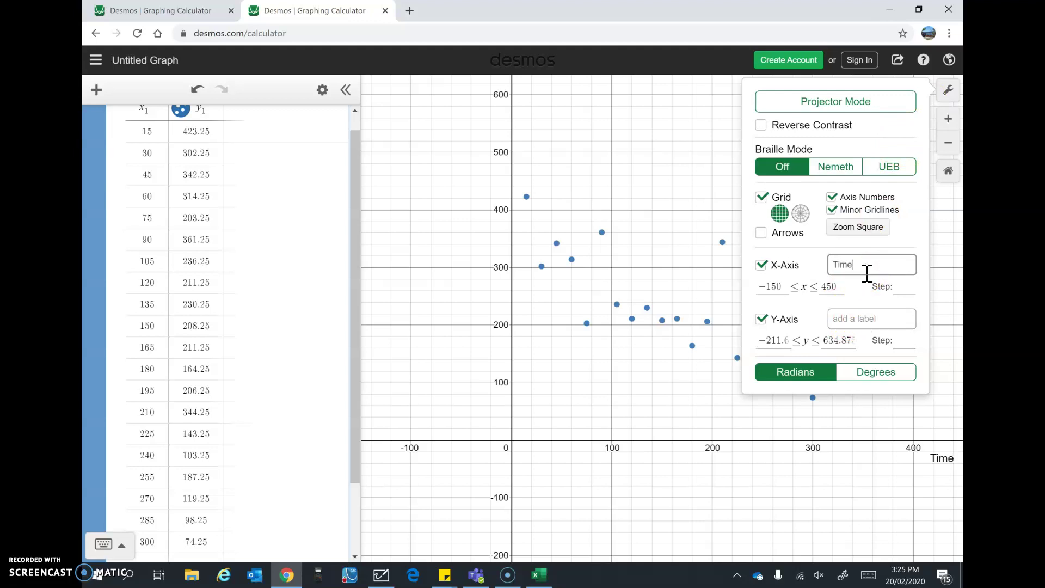
text( (seconds))
click(872, 315)
text(C)
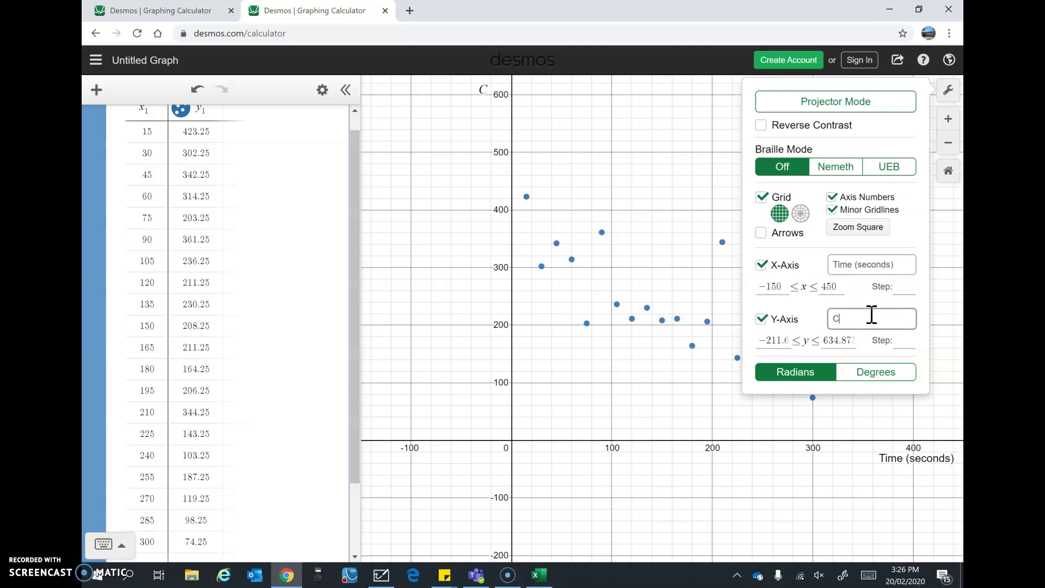
text(orrected count)
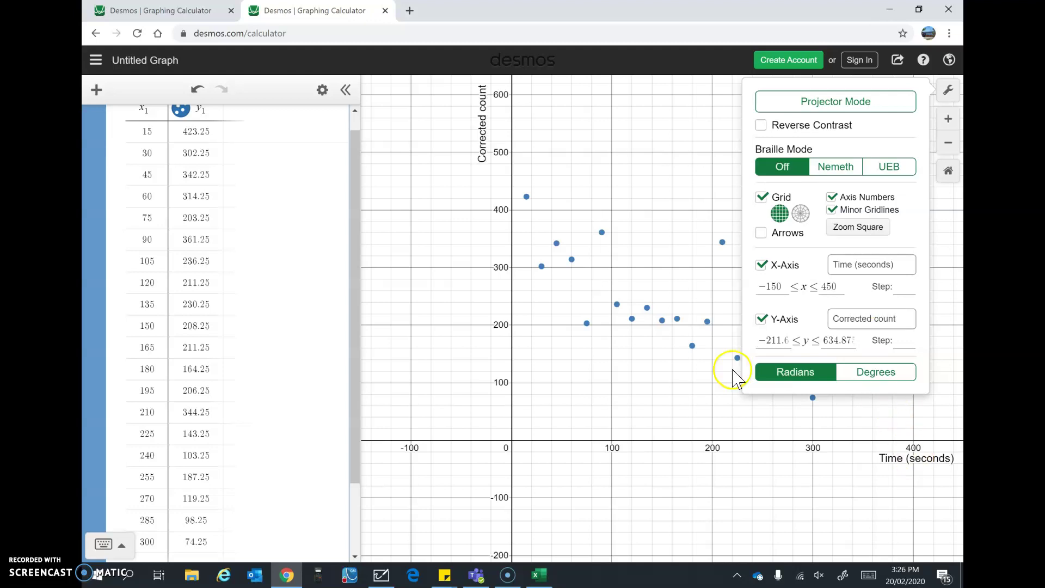
click(949, 92)
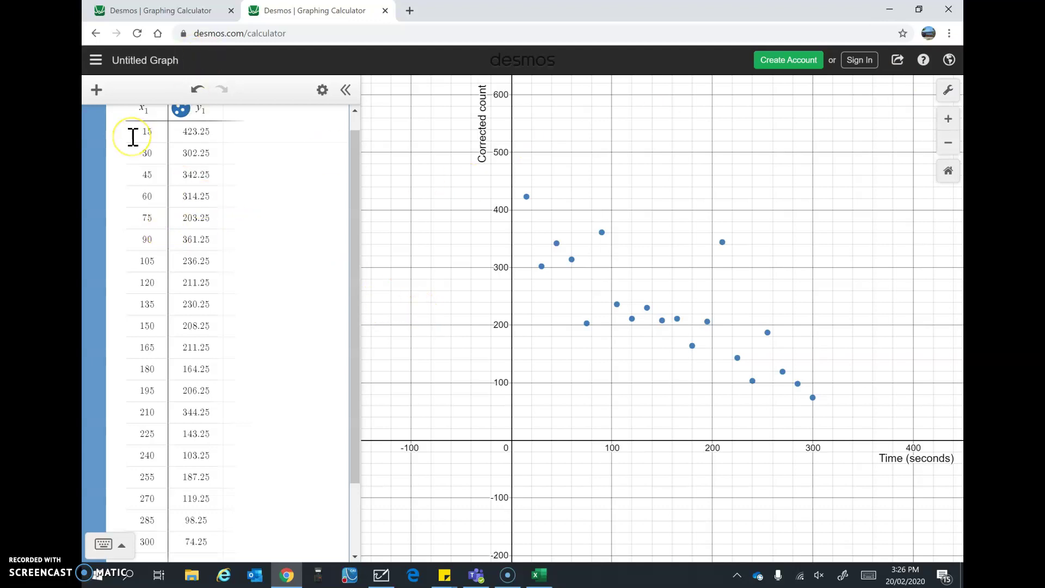
Add a new expression line reading 'y1 ~', using the keypad's ABC tilde key.
click(96, 93)
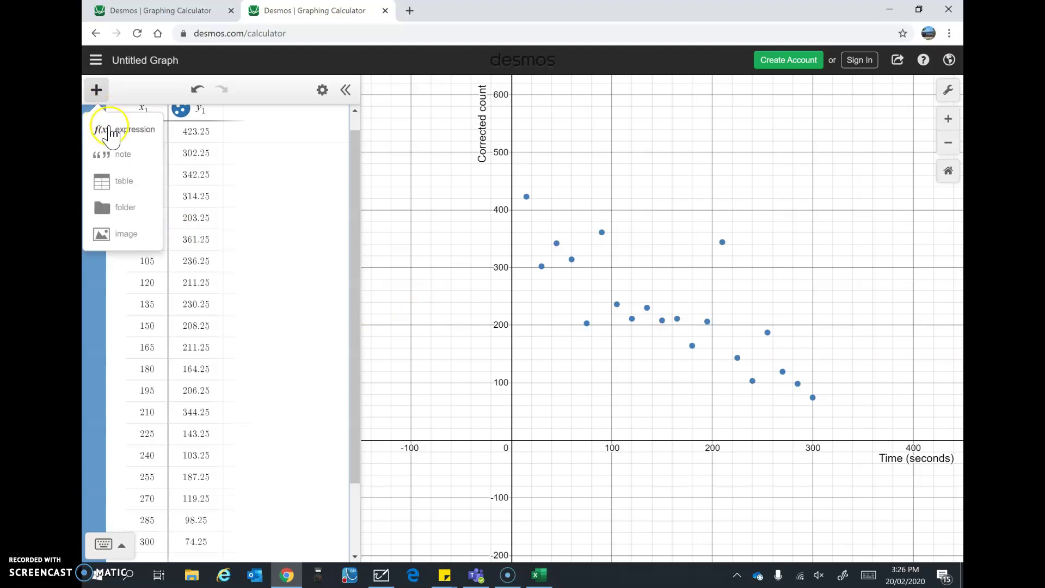
click(110, 129)
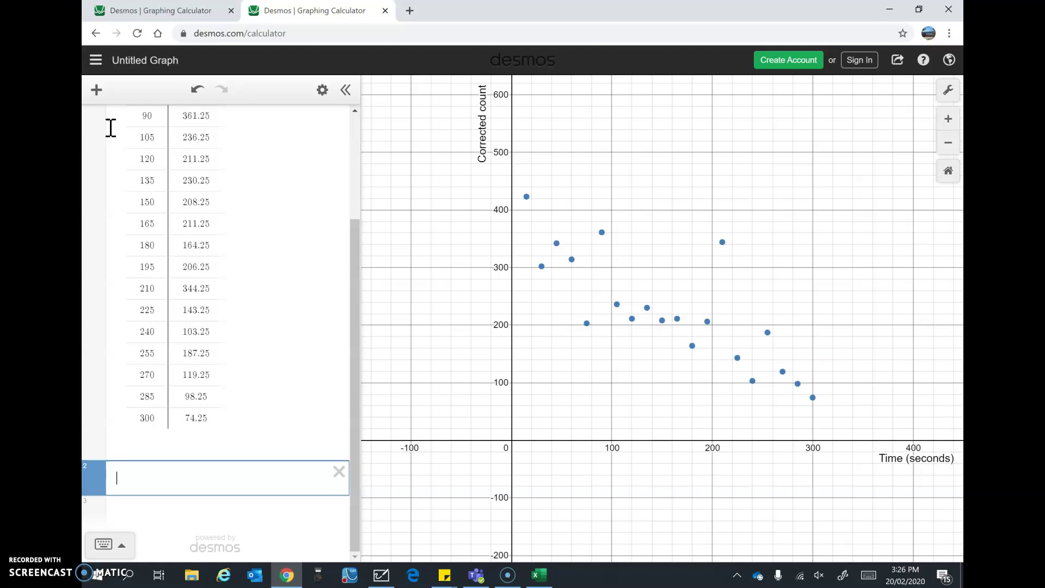
text(y1)
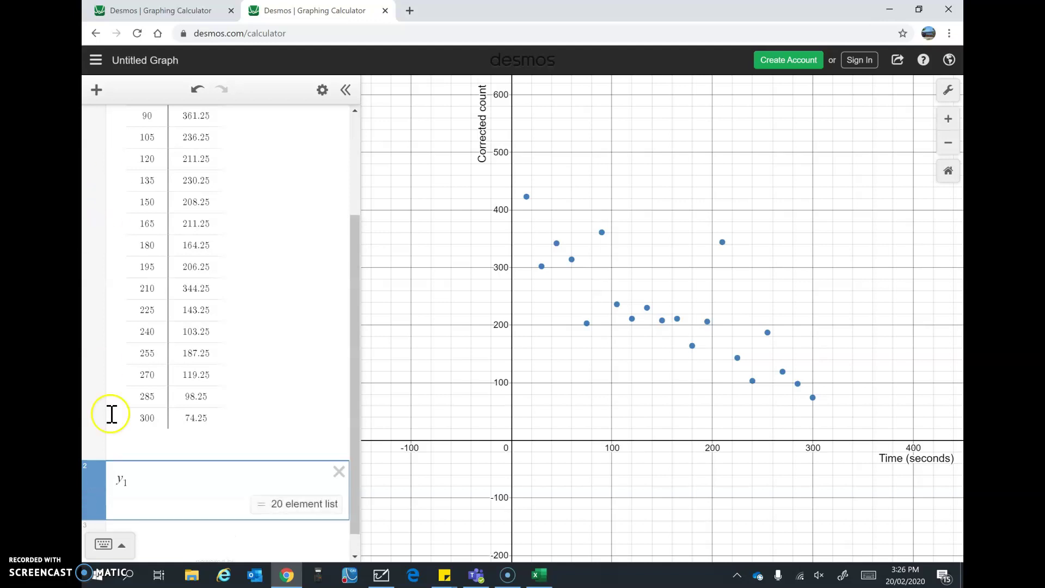
click(110, 548)
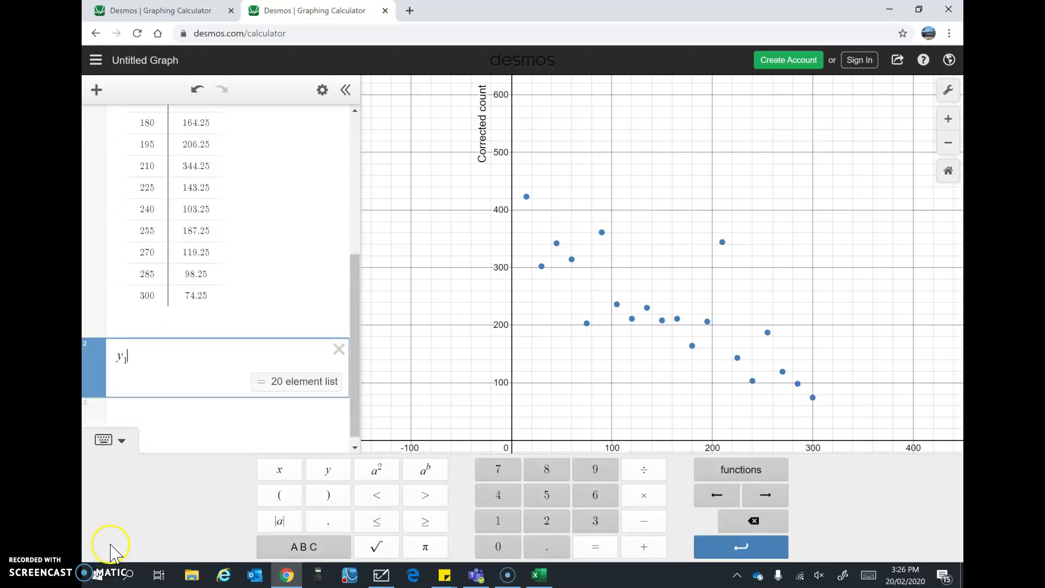
click(298, 548)
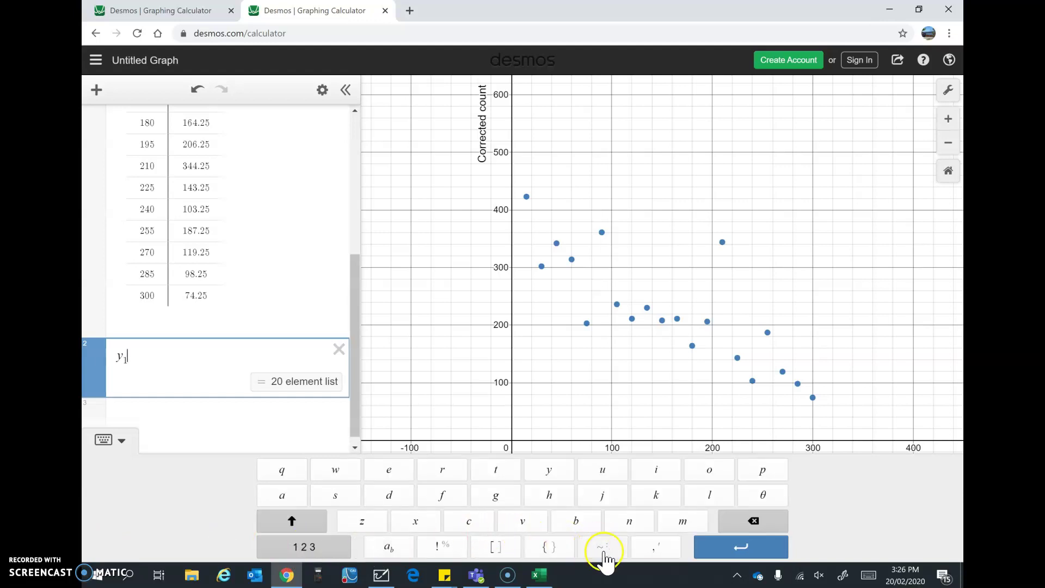
click(604, 547)
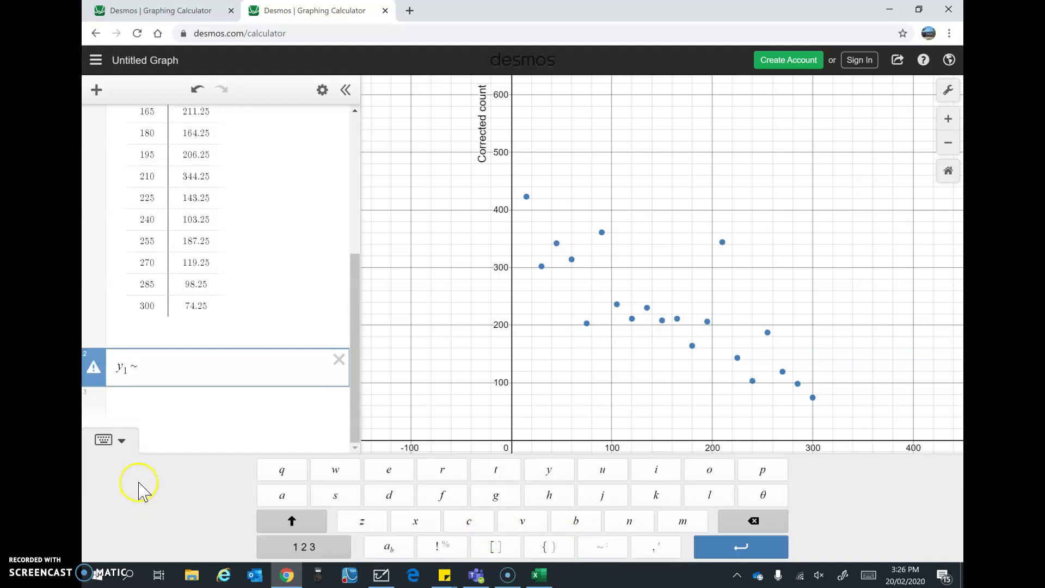
Complete the regression as y1 ~ a(b)^x1, fitting a decay curve with R² 0.6551.
click(104, 442)
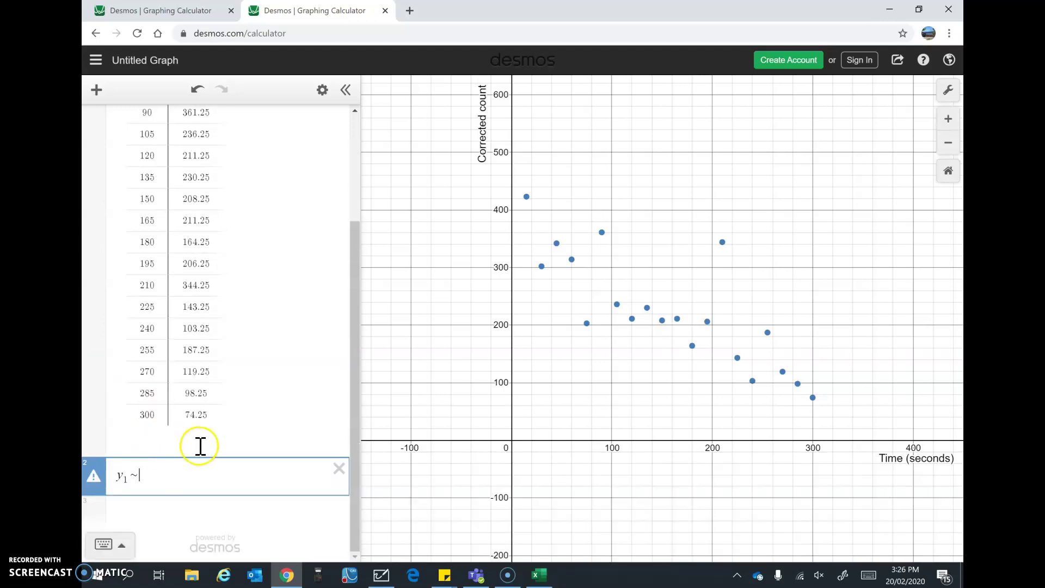
text(a(b)
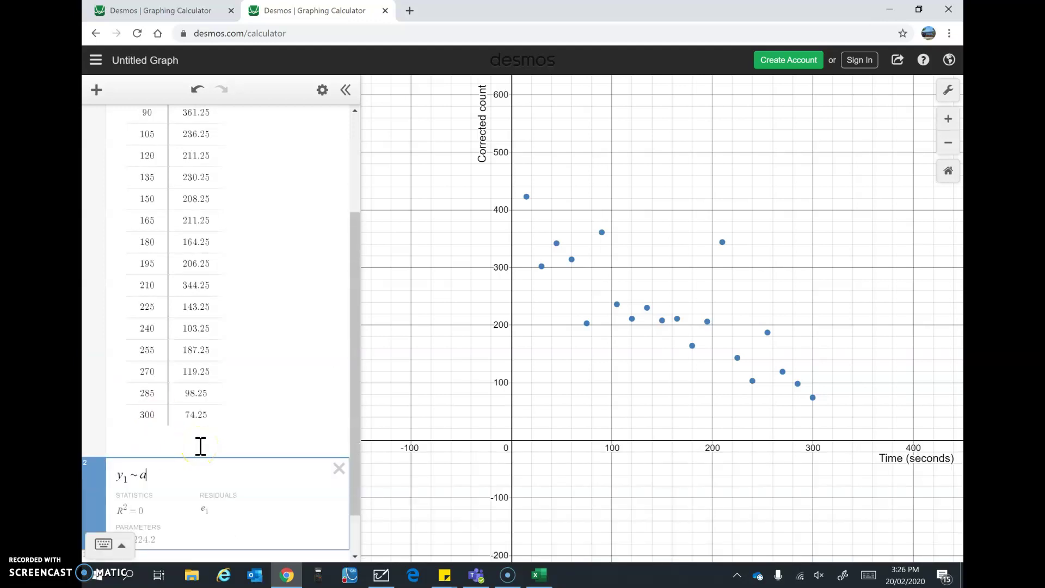
text())
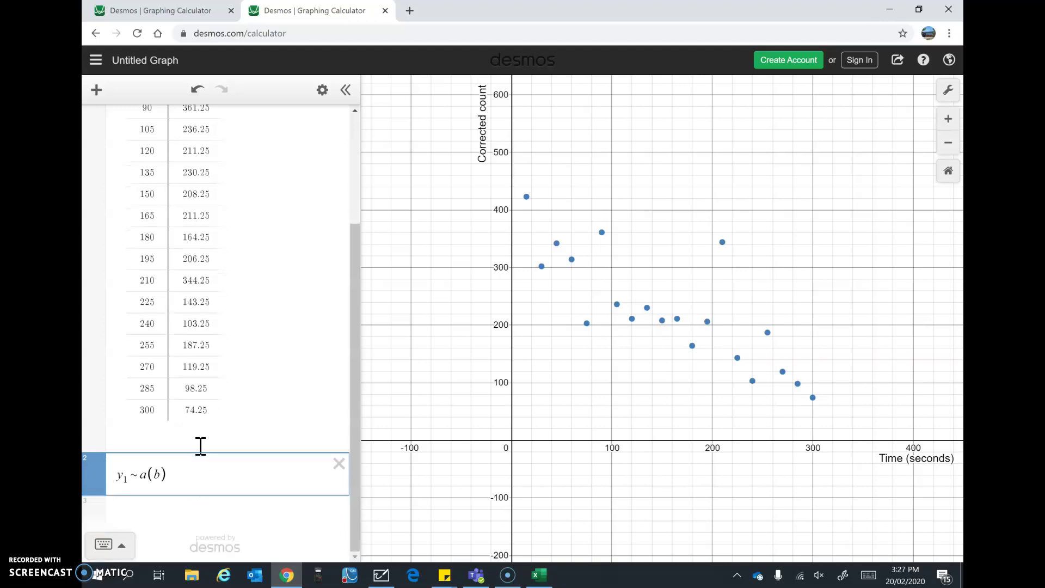
click(176, 465)
text(^x1)
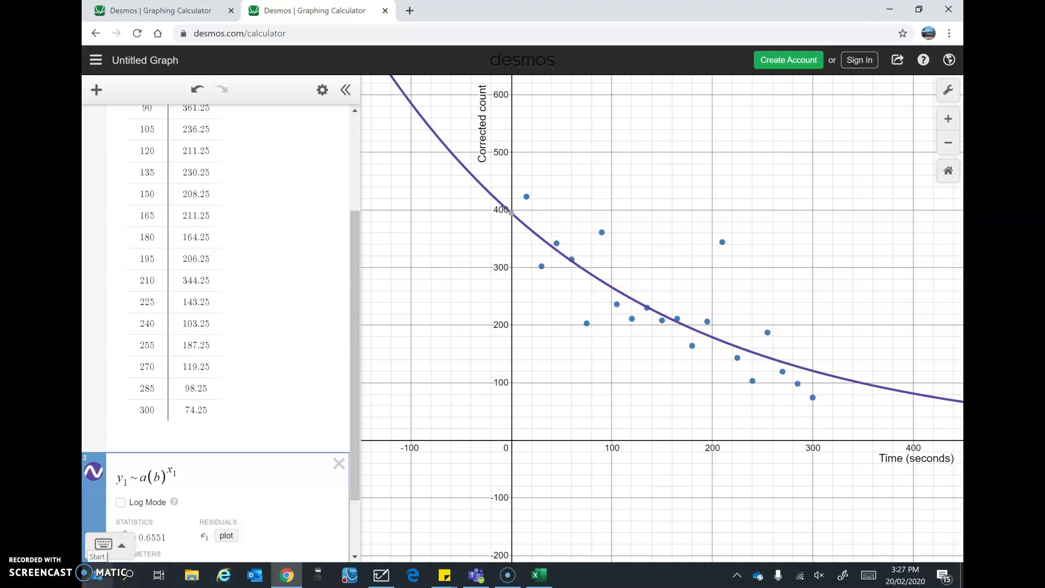
Launch Snipping Tool via a 'snip' Start search and snip the Desmos graph area.
click(124, 576)
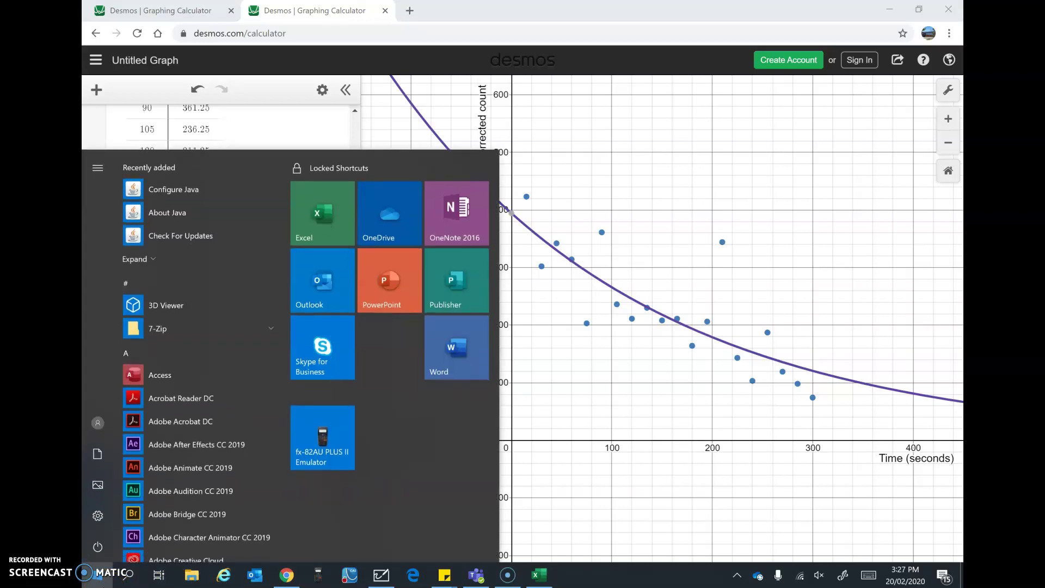
text(sn)
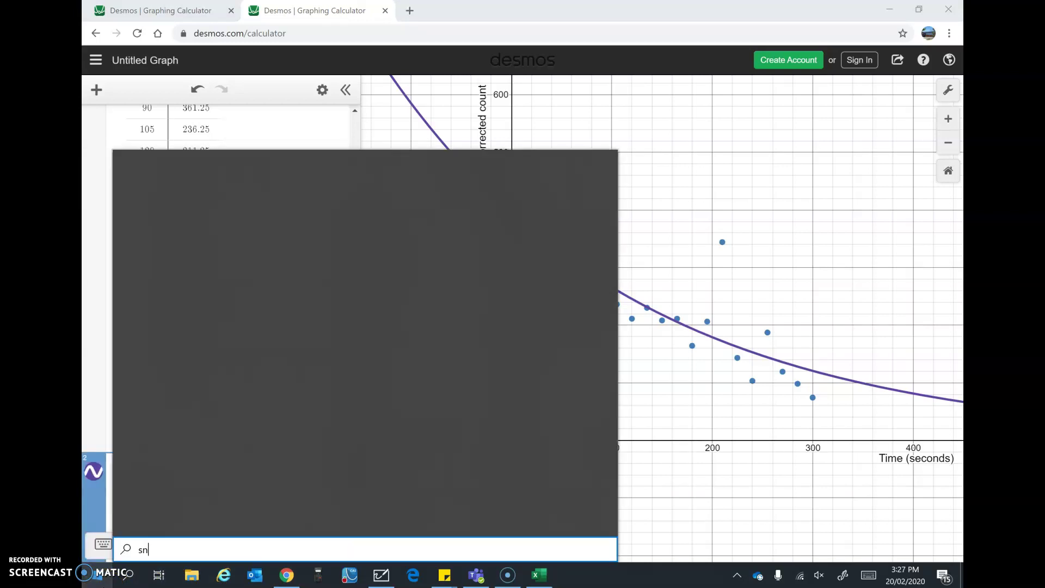
text(ip)
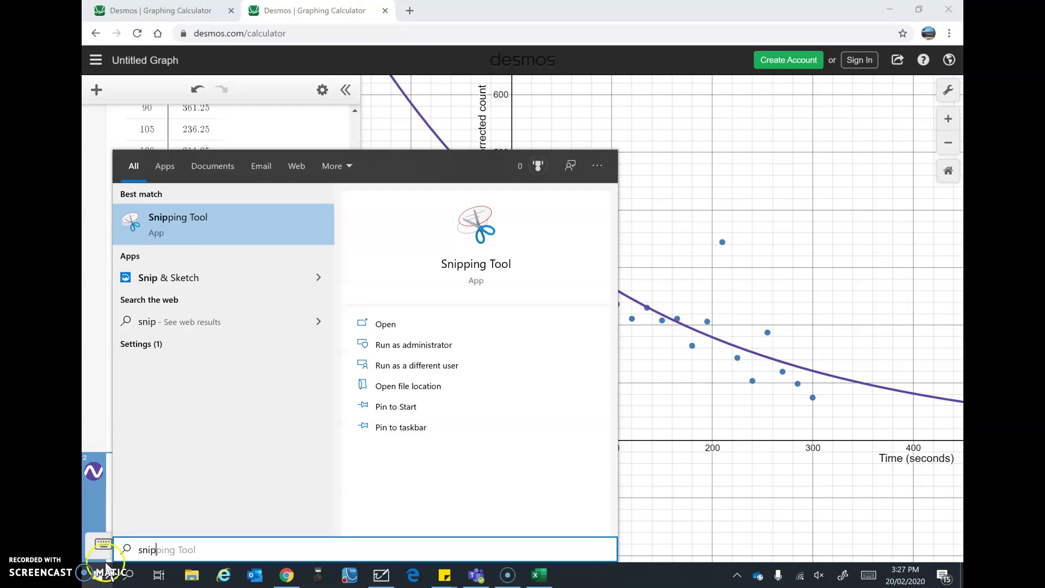
click(186, 221)
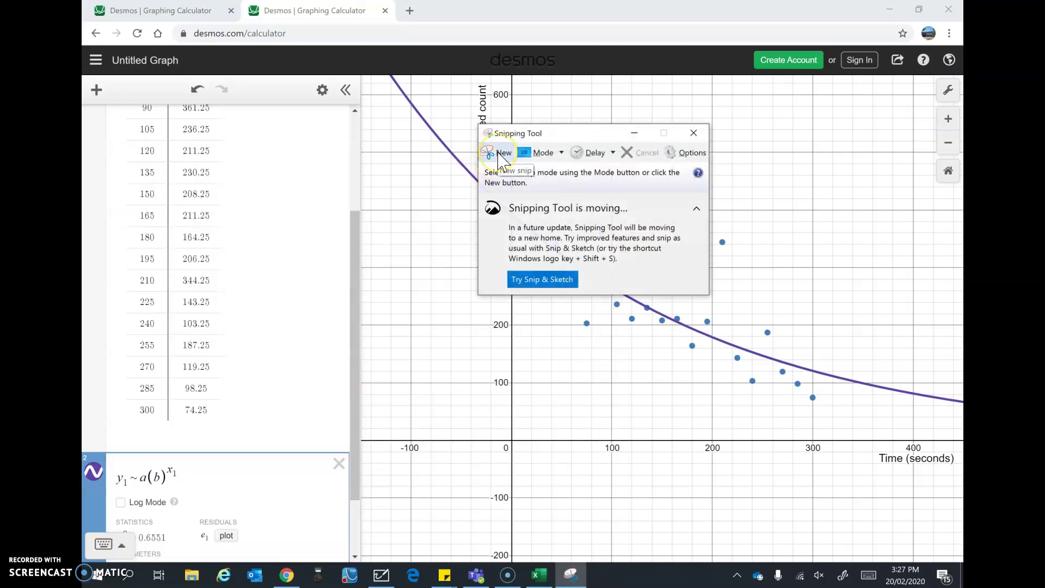
click(499, 154)
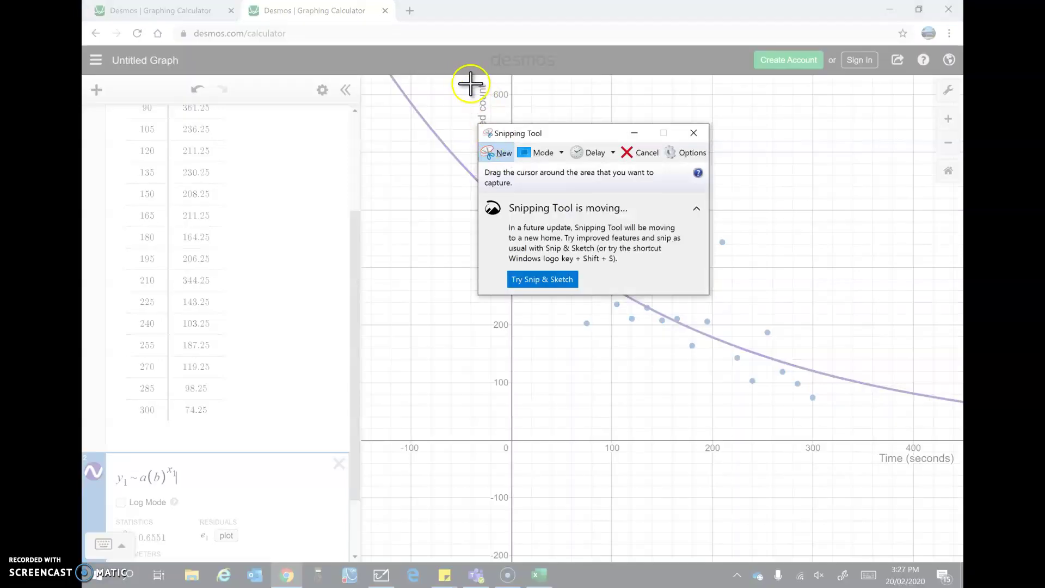
drag(464, 80, 955, 468)
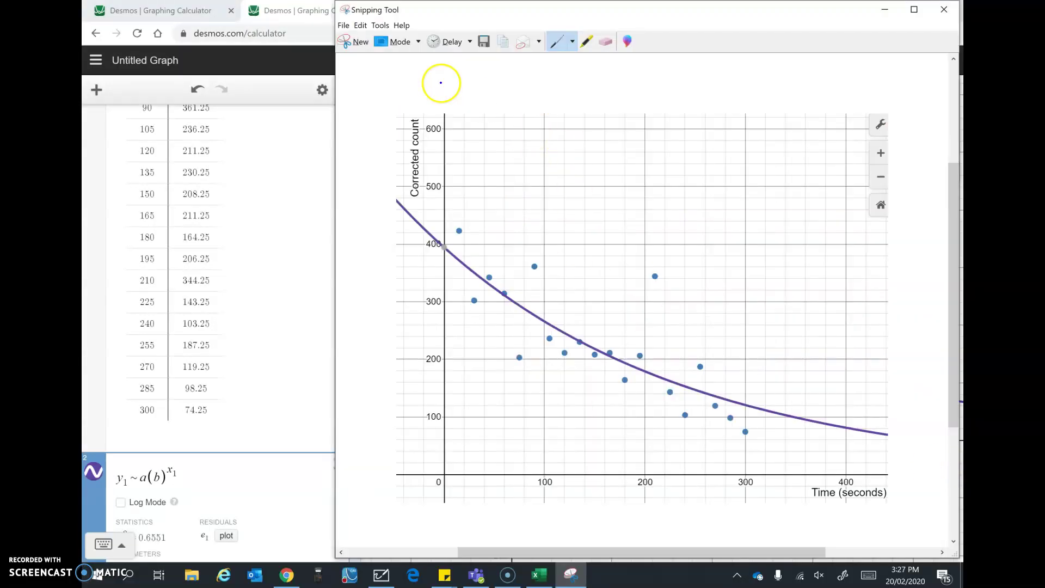
Open Save As for the graph snip and browse to the Desktop.
click(343, 25)
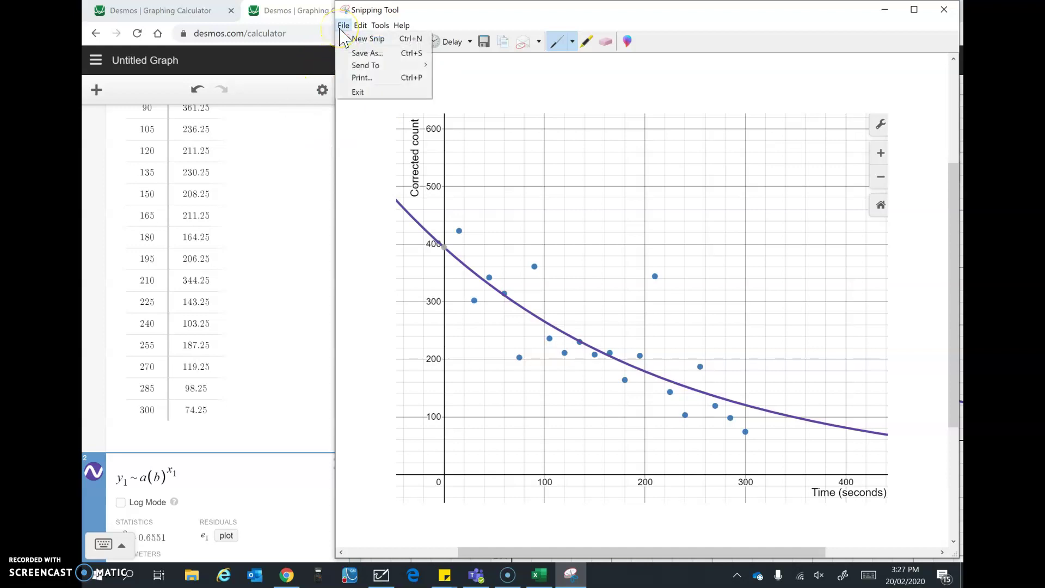
click(353, 53)
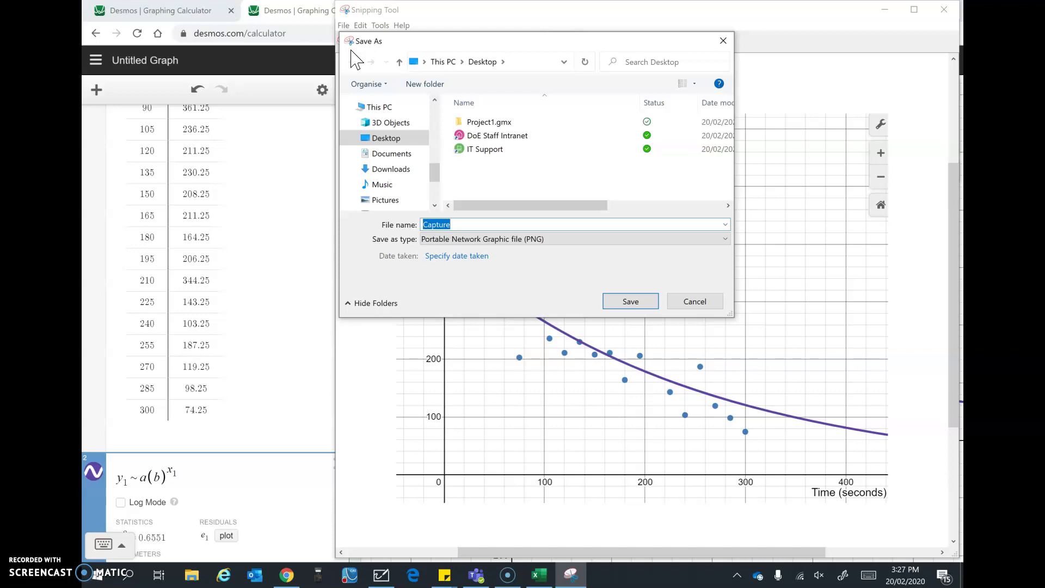
click(396, 139)
click(397, 140)
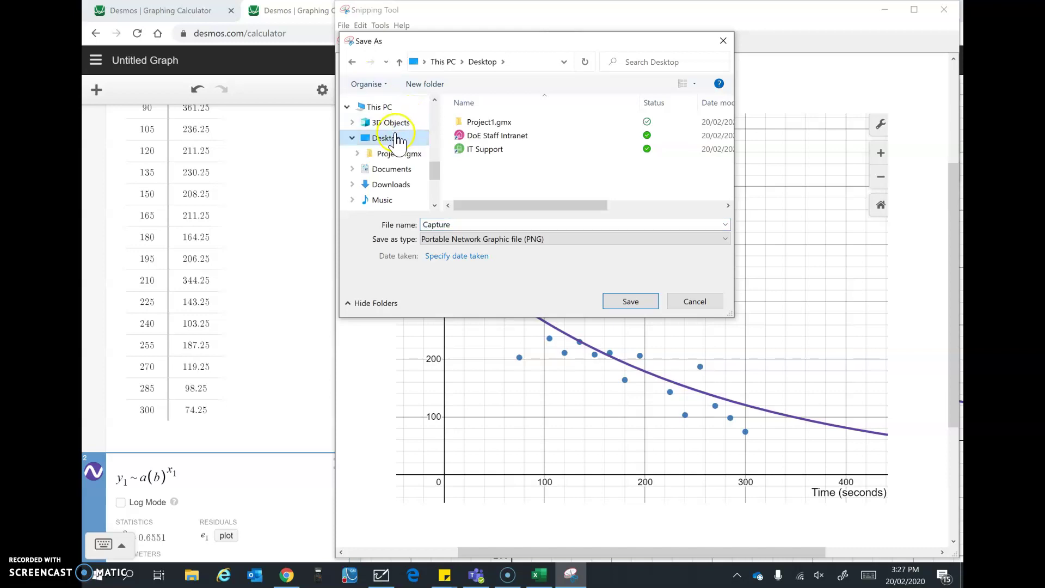
Create a new Desktop folder named 'Barium Prac stuff'.
right_click(473, 170)
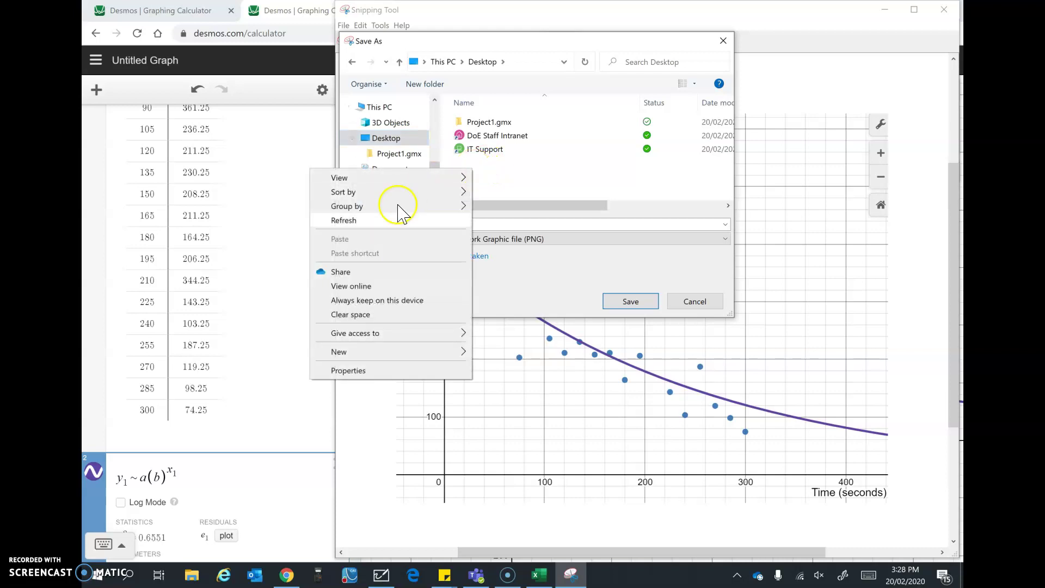
mouse_move(400, 357)
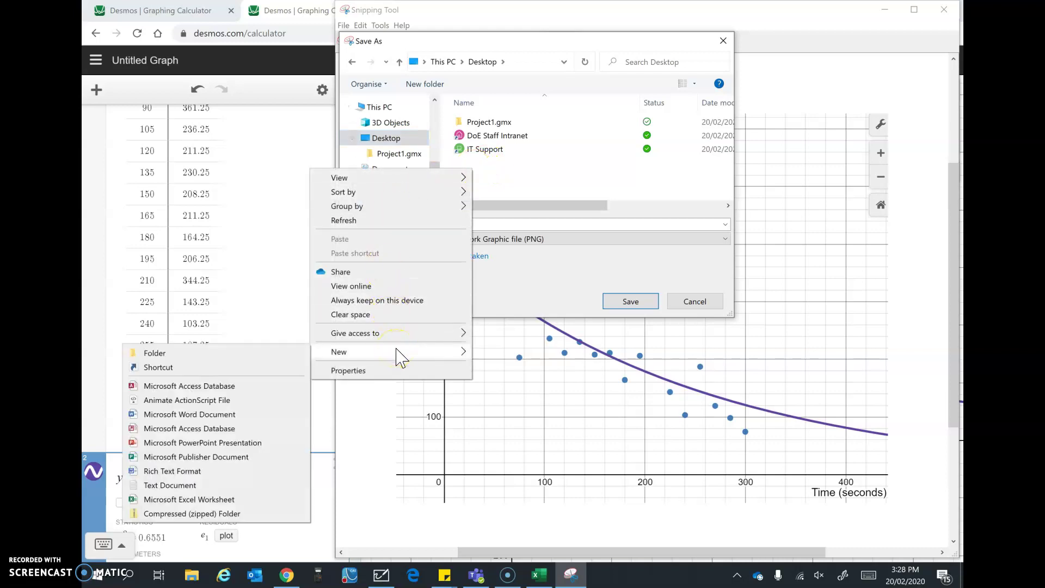
click(295, 353)
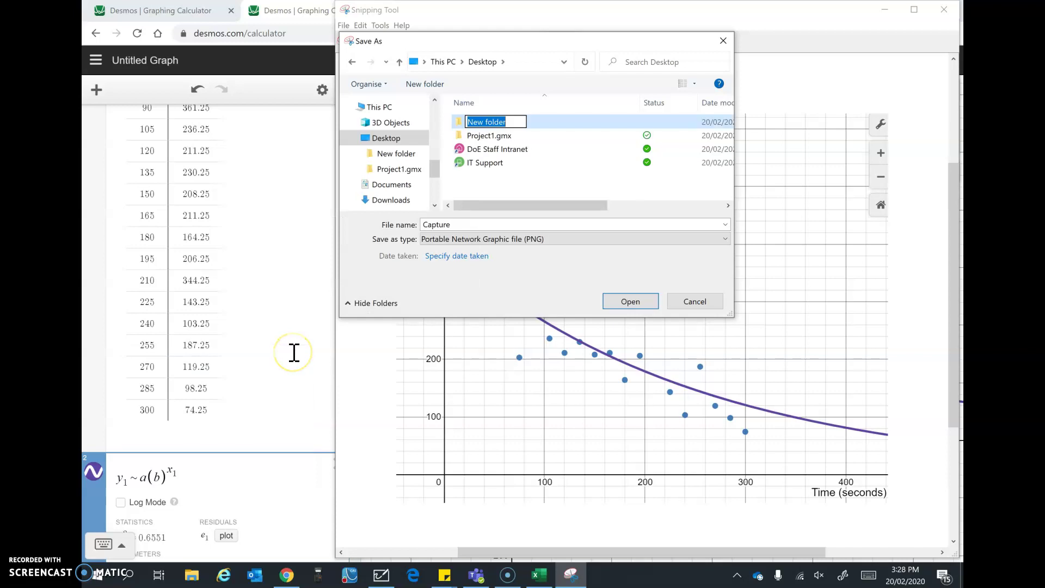
text(Barium )
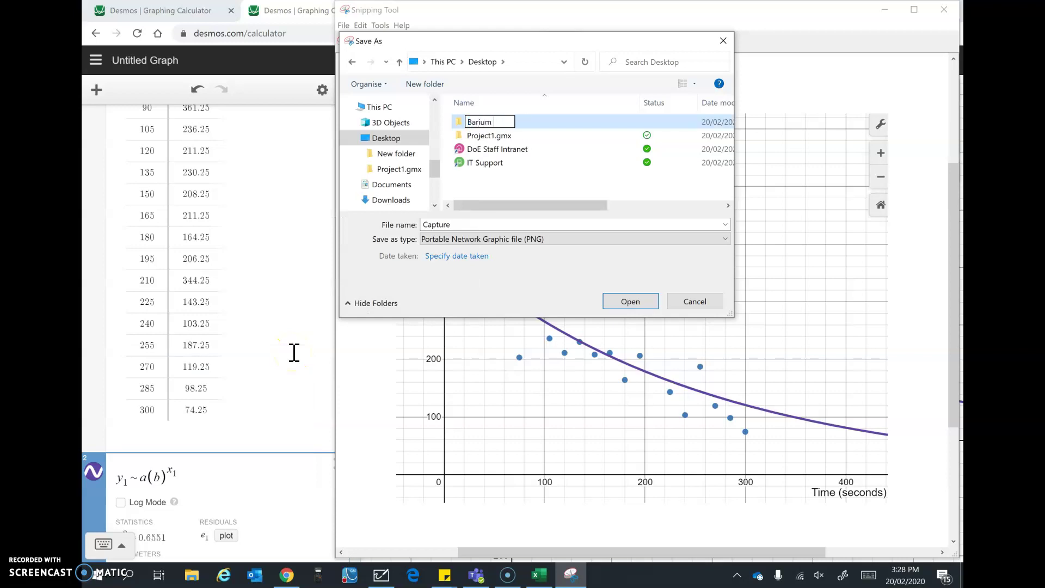
text(Prac stuff)
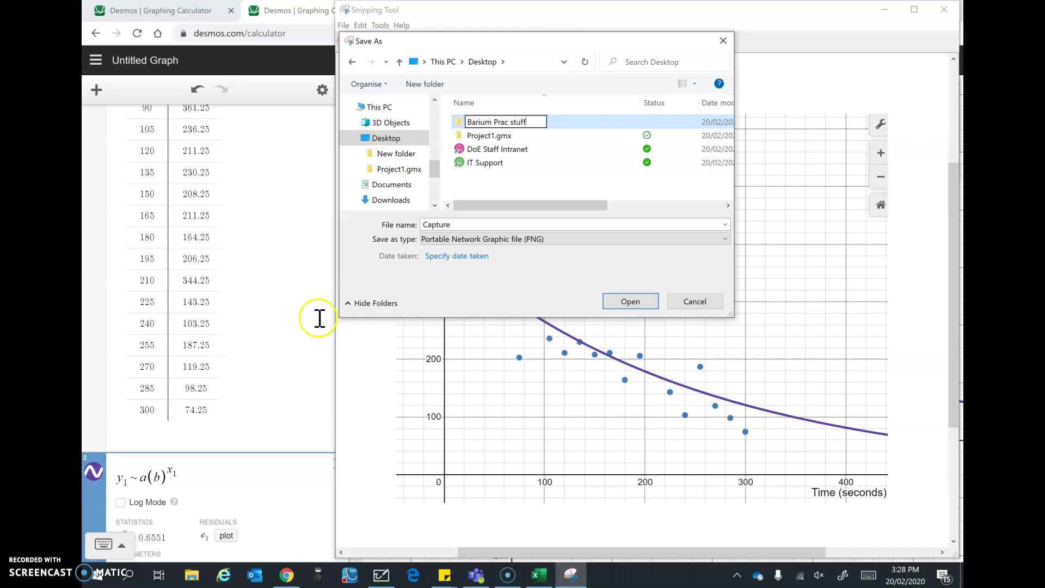
click(485, 121)
double_click(485, 121)
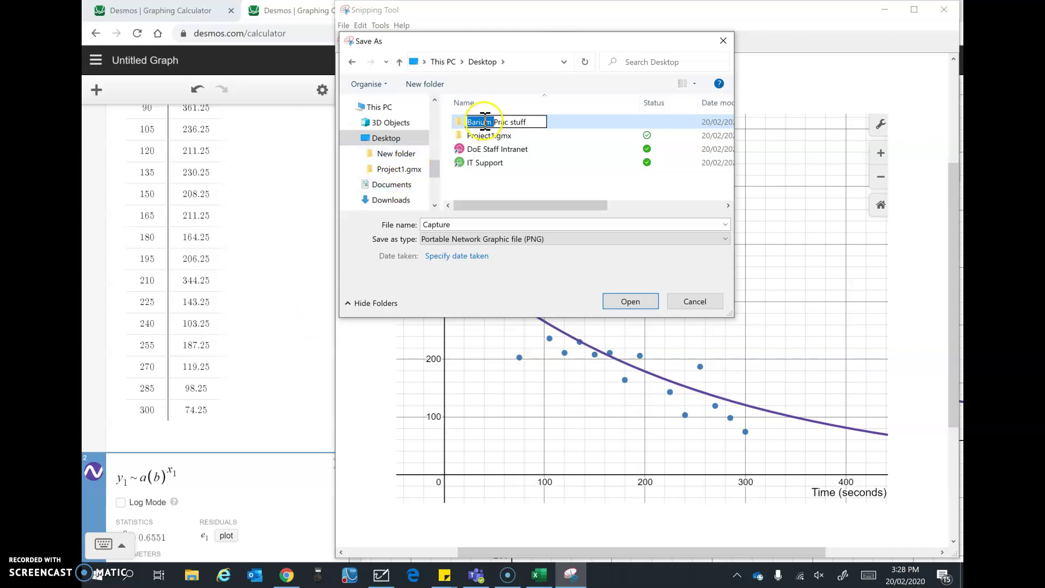
click(464, 126)
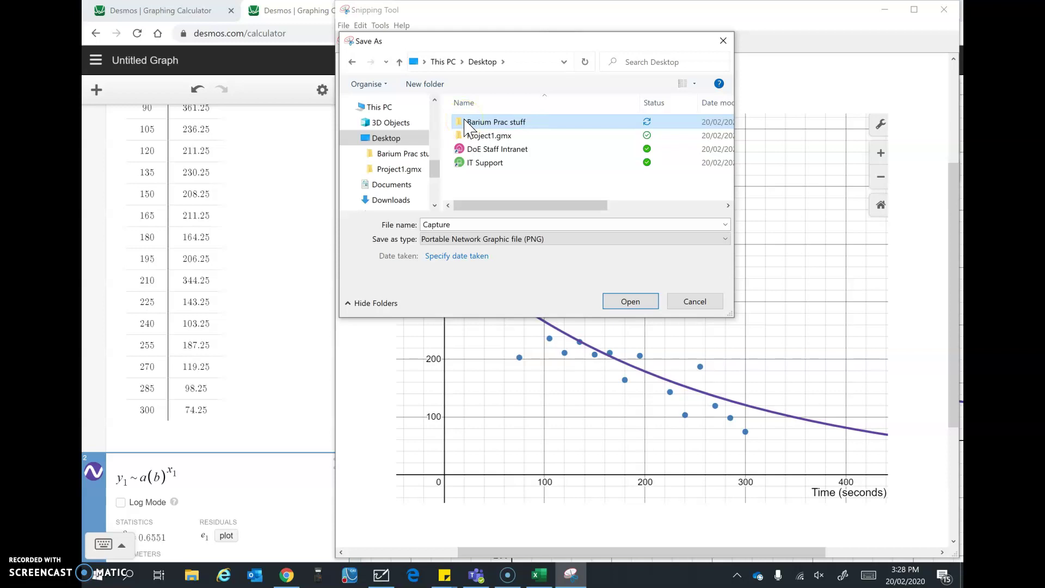
Save the snip as the PNG 'Graph' inside Barium Prac stuff.
double_click(476, 124)
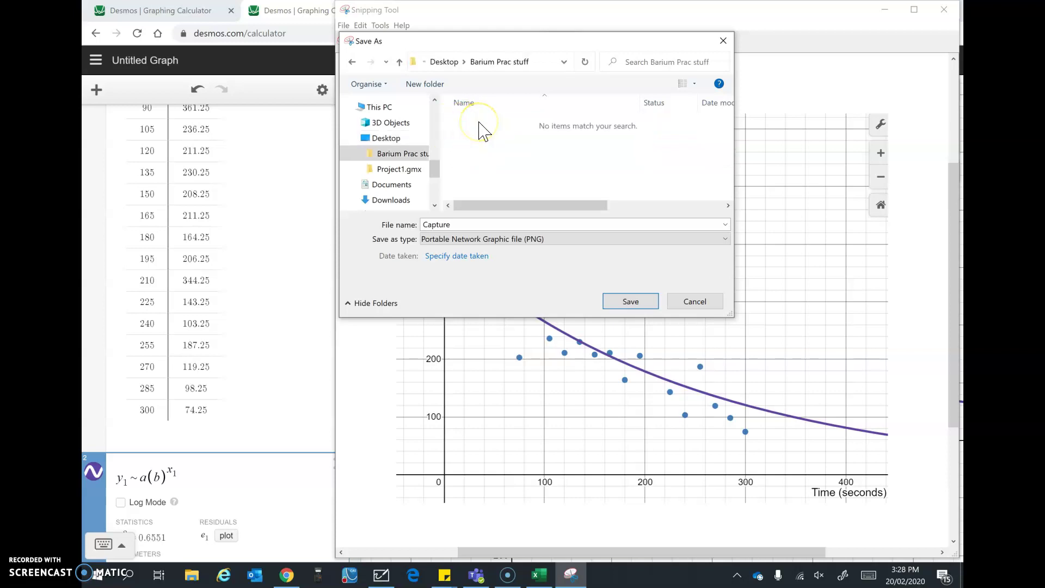
double_click(458, 225)
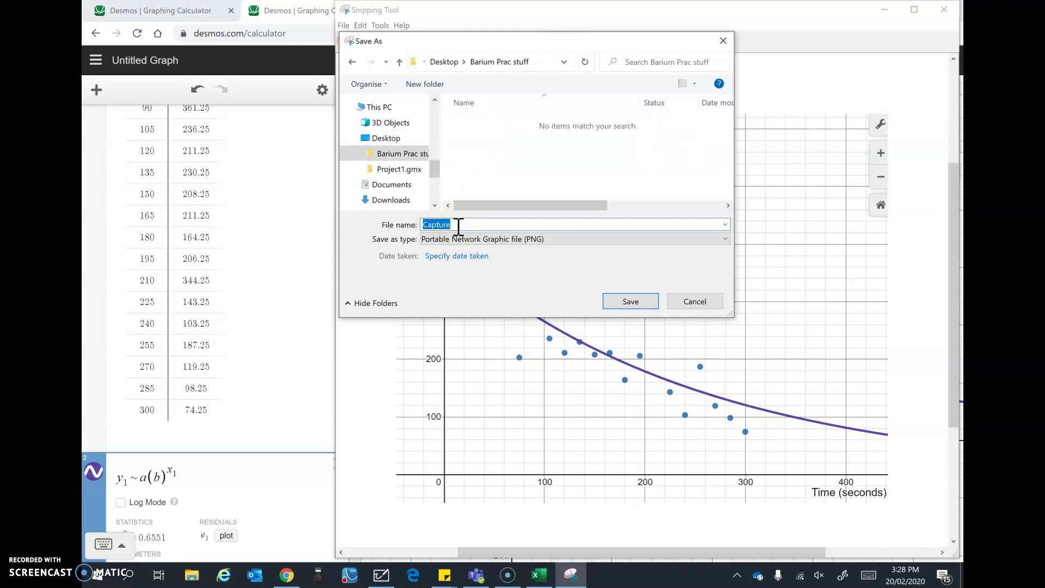
text(Graph)
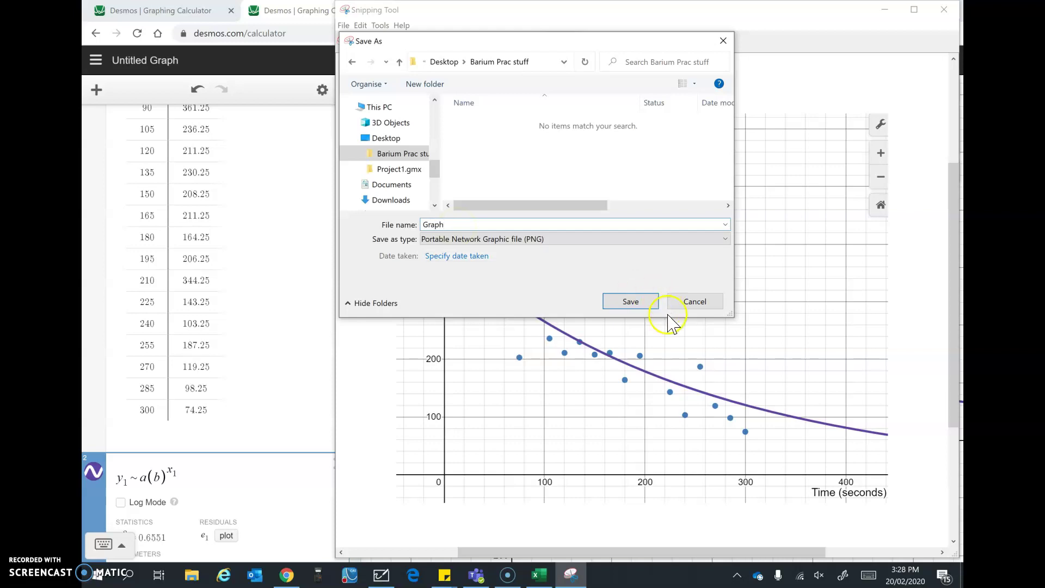
click(638, 302)
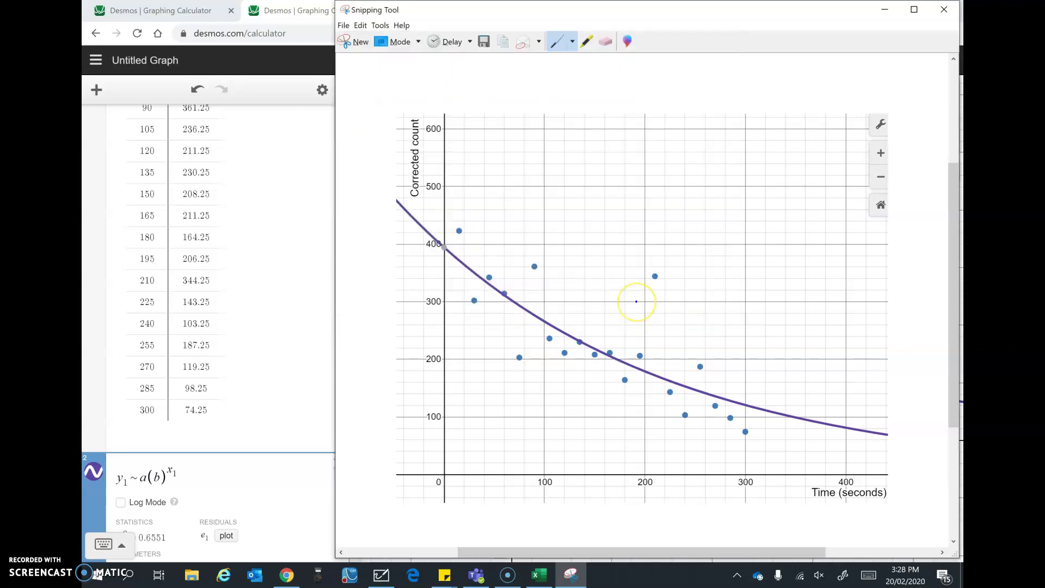
Scroll Desmos to show R² 0.6551, a = 394.533 and b = 0.996059, then return to Snipping Tool.
click(310, 477)
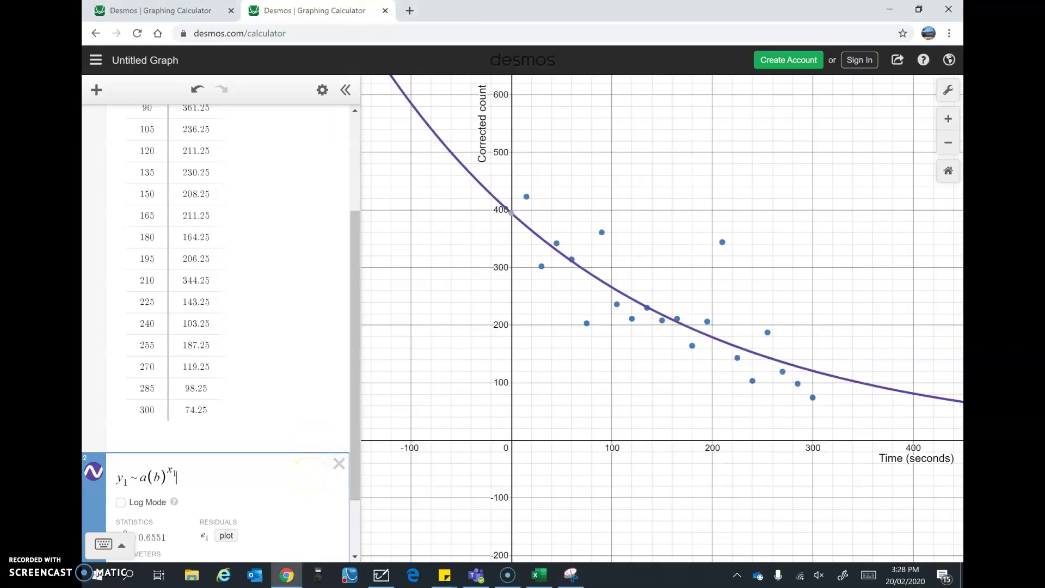
scroll(310, 473, down, 2)
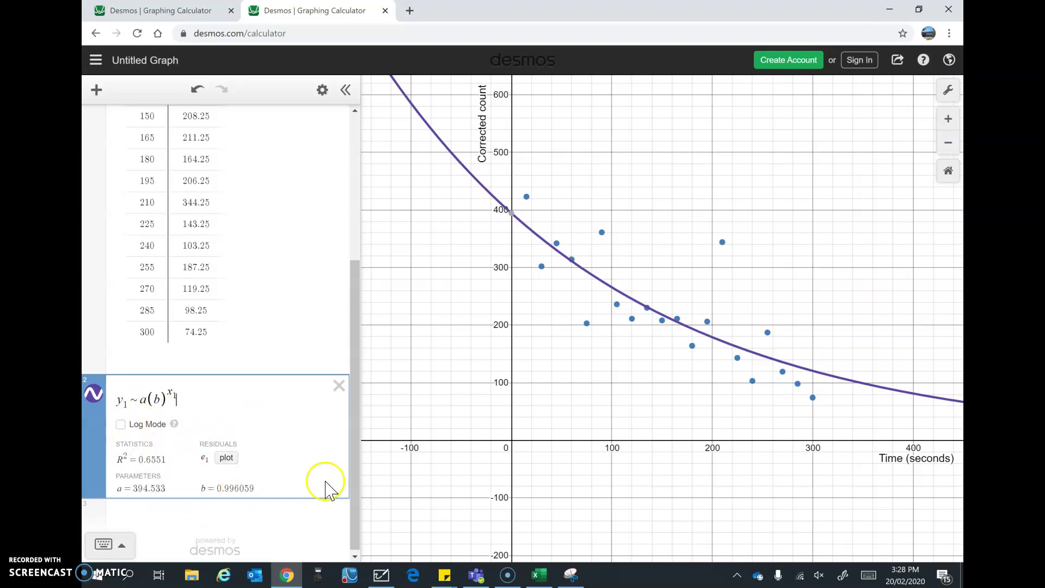
scroll(298, 353, up, 4)
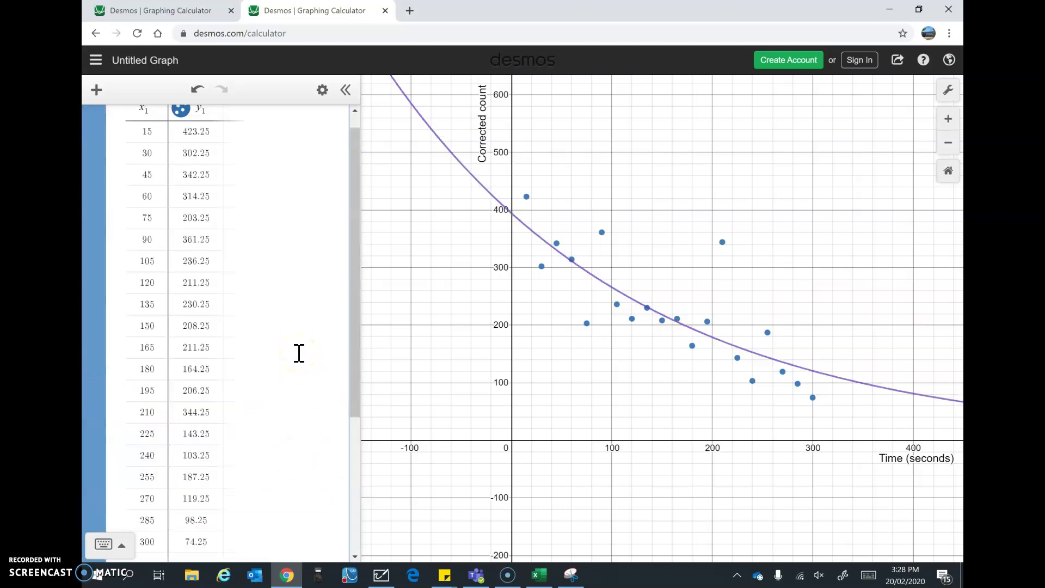
scroll(298, 353, down, 4)
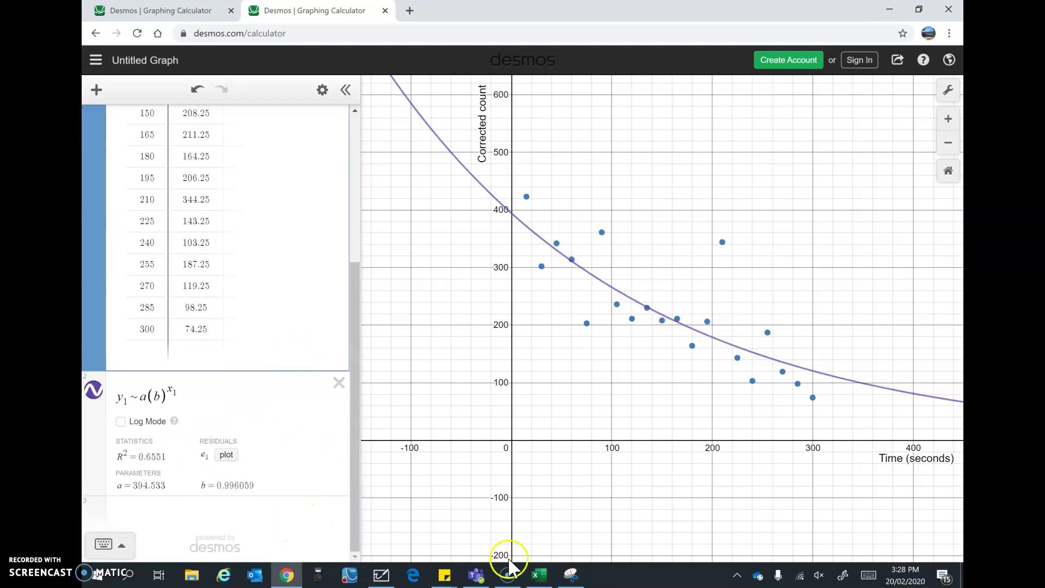
click(569, 576)
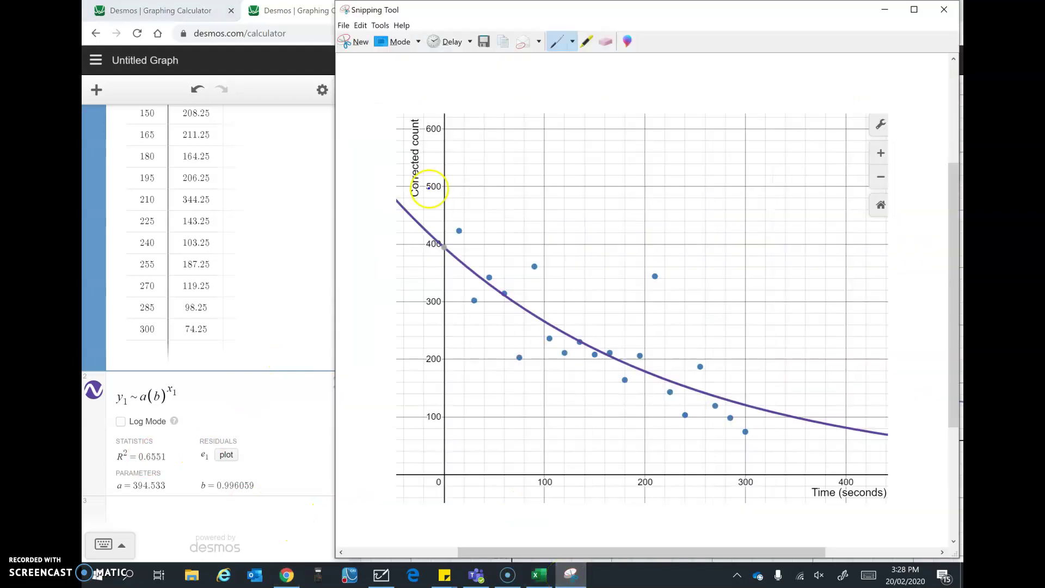
Snip the regression panel with its R² and parameters and save it as 'Equation'.
click(353, 43)
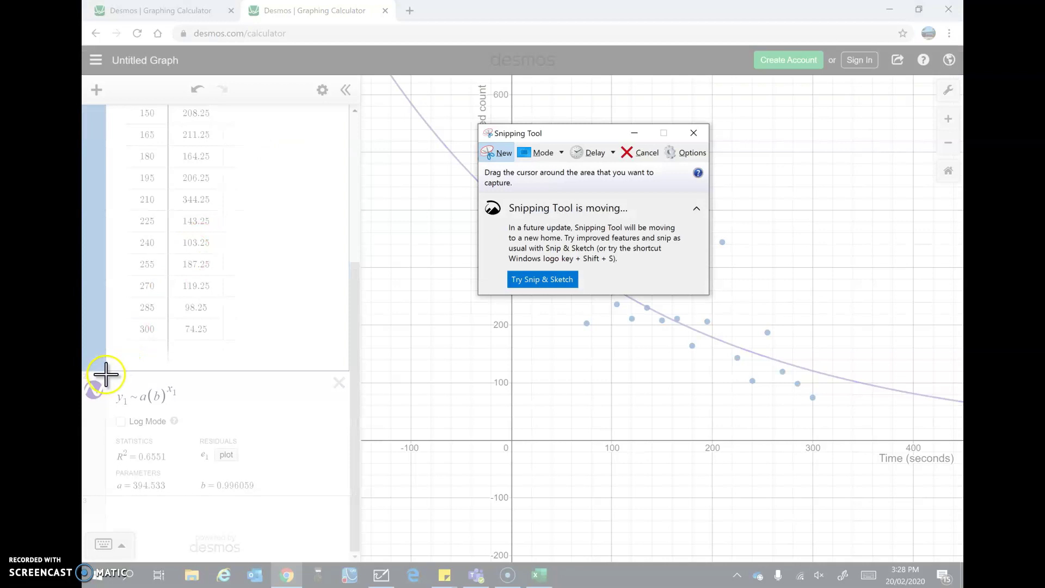
drag(106, 374, 318, 494)
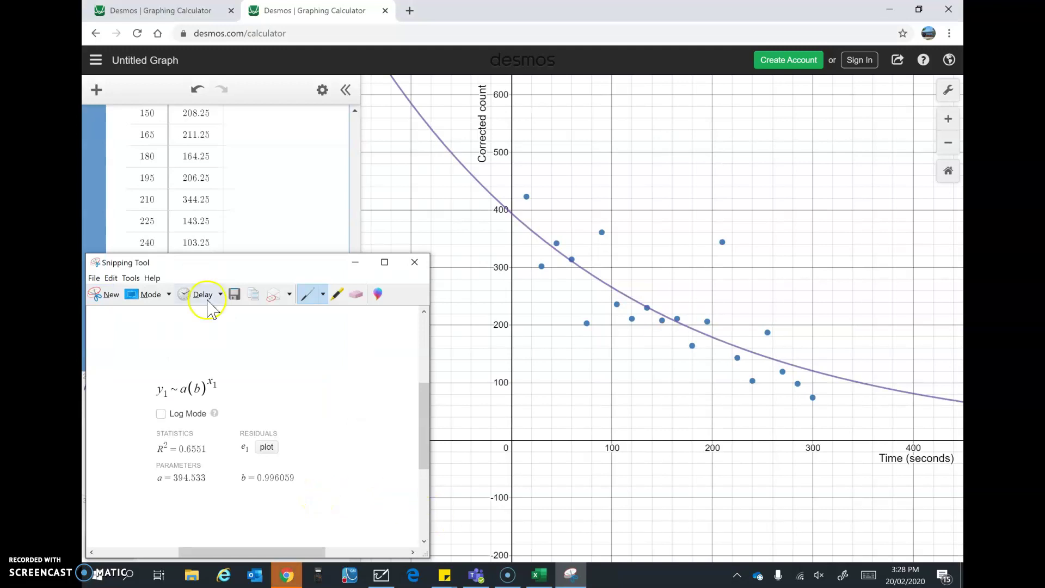
click(94, 278)
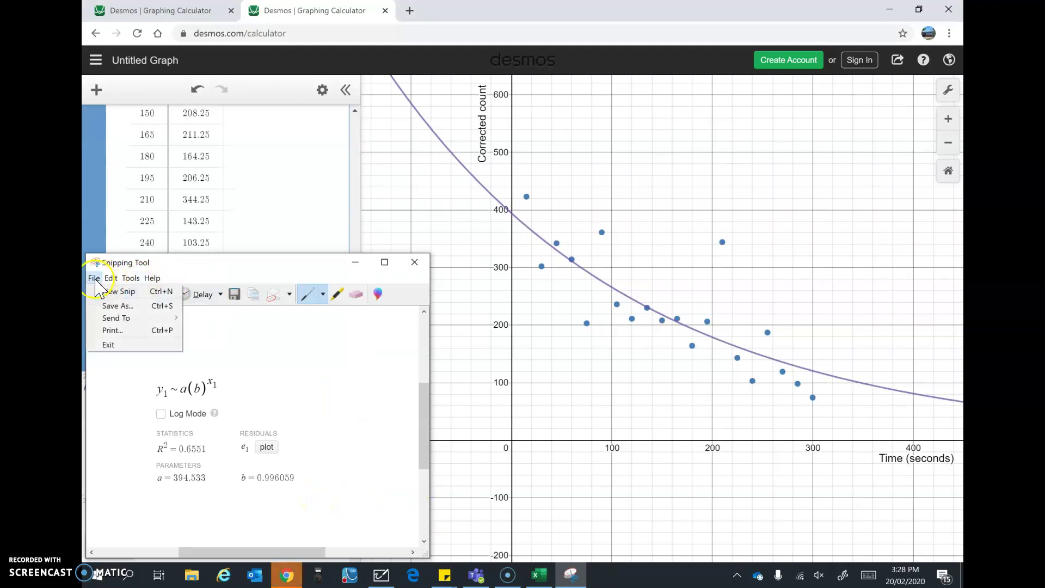
click(100, 307)
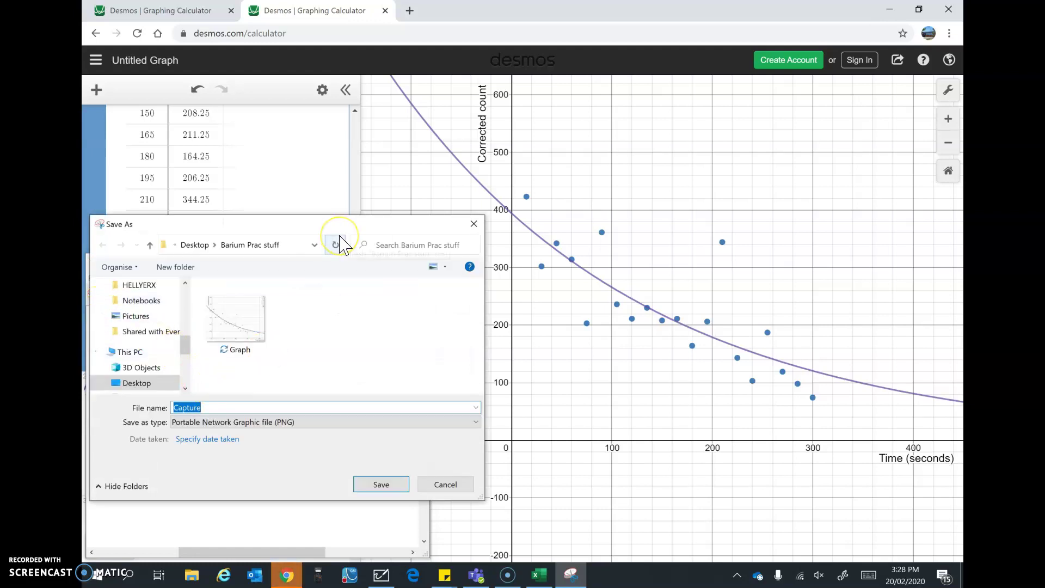
text(Equat)
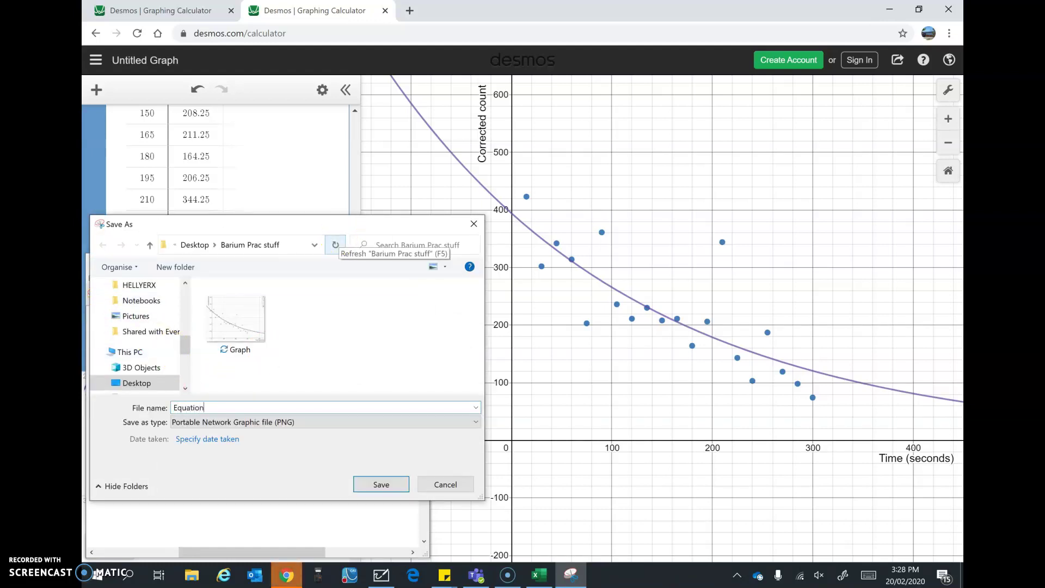
text(ion)
click(387, 483)
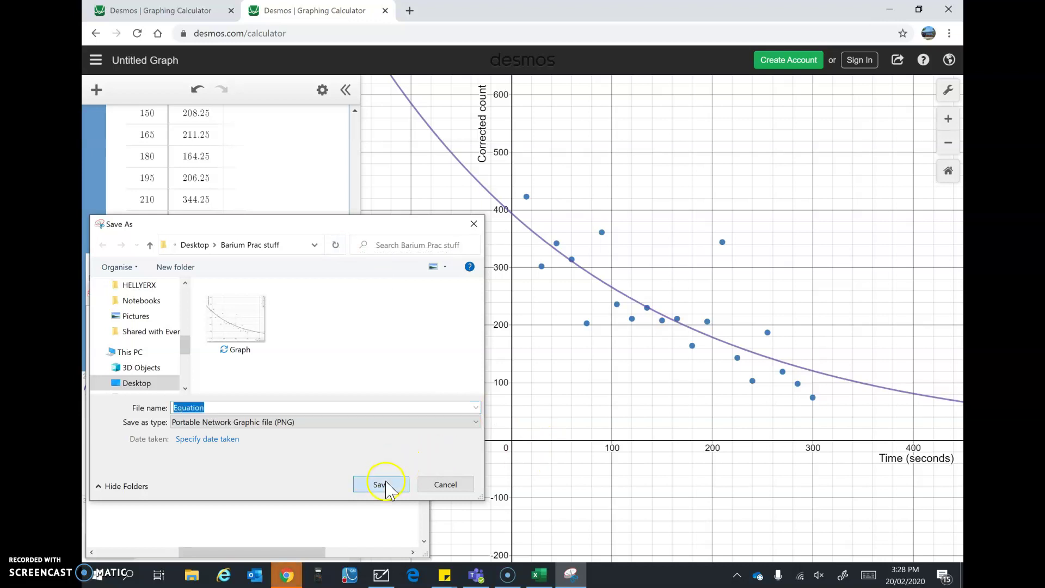